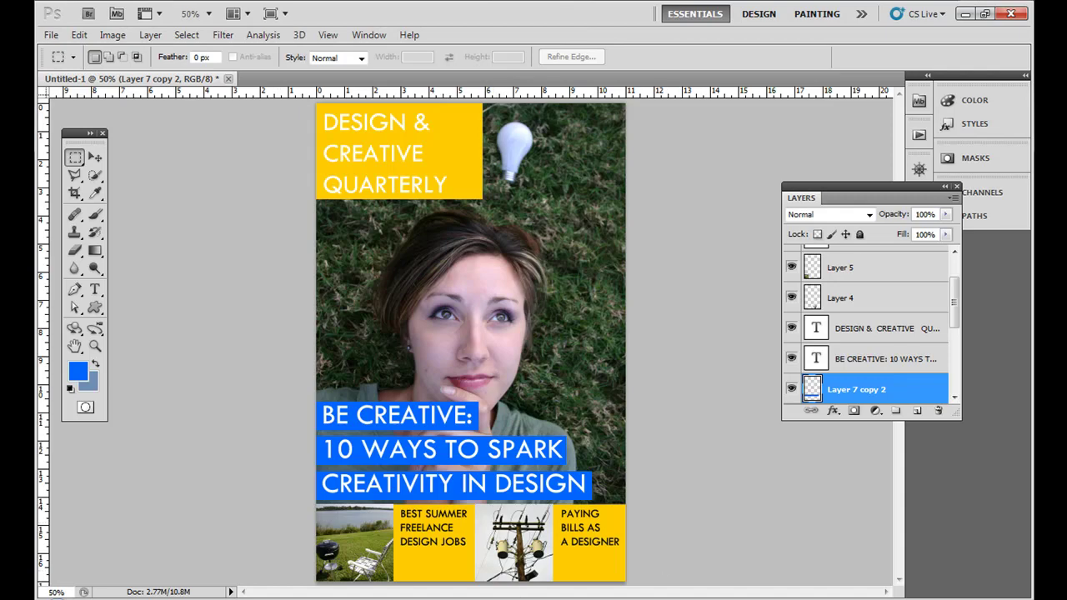
- Check the details of support photos IMG_2903, IMG_3046 and IMG_3365, then return to Photoshop
click(417, 550)
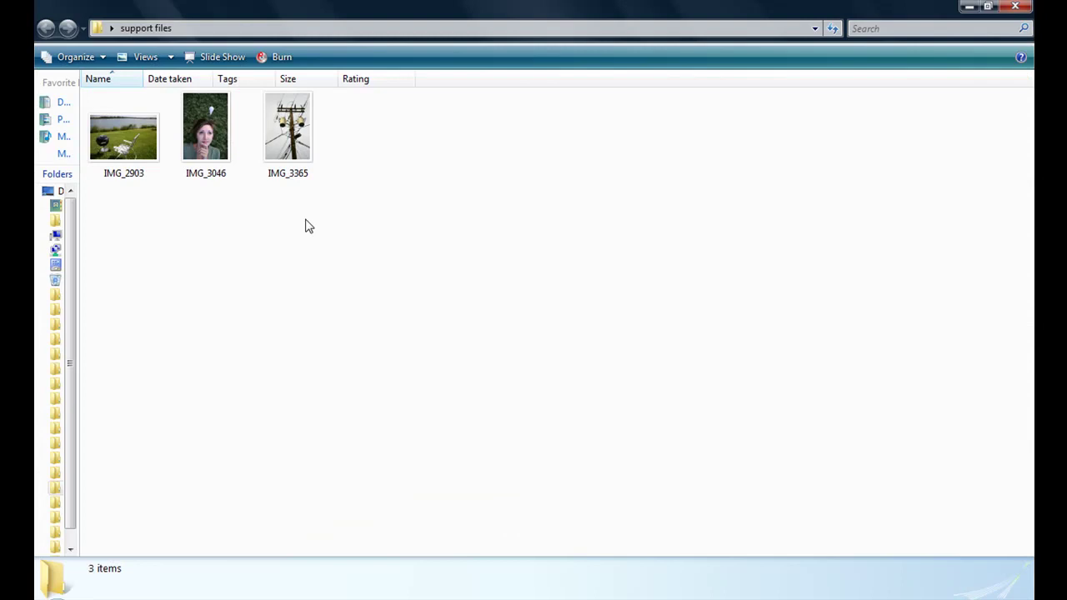
click(131, 157)
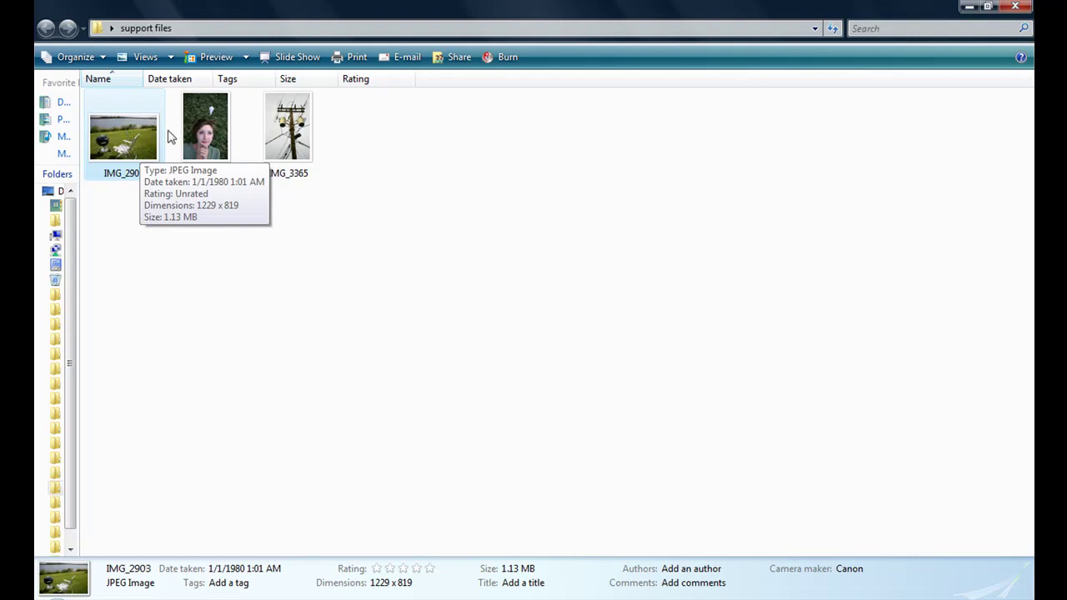
click(205, 133)
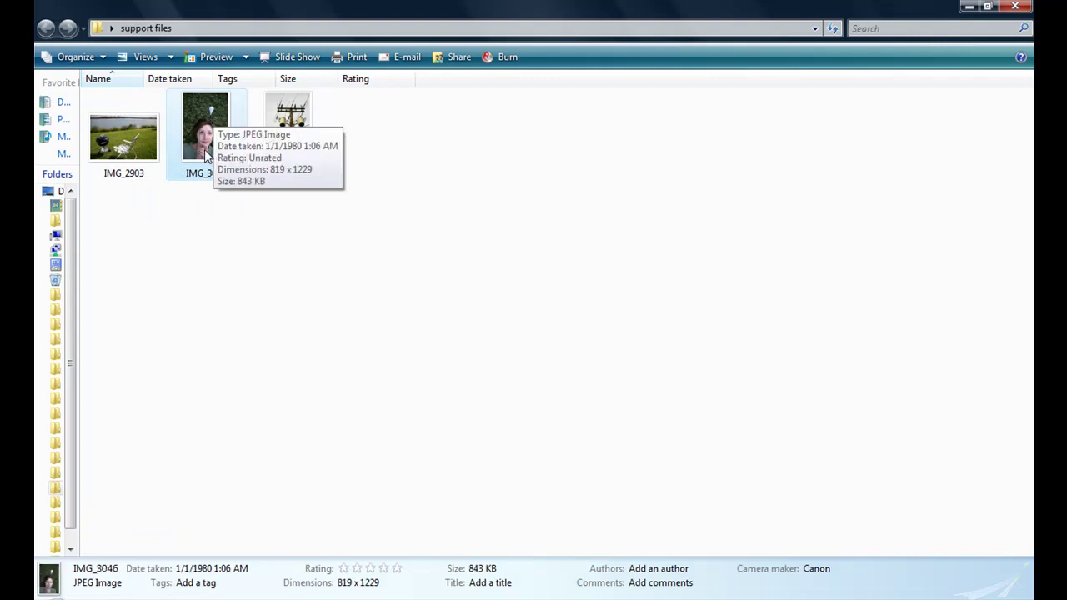
click(296, 131)
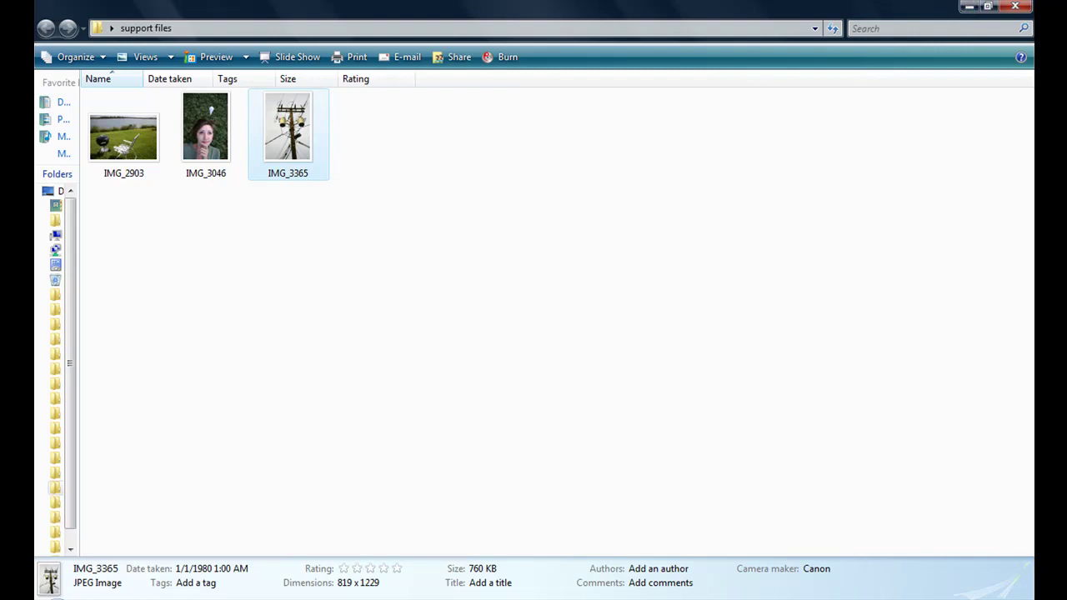
click(570, 599)
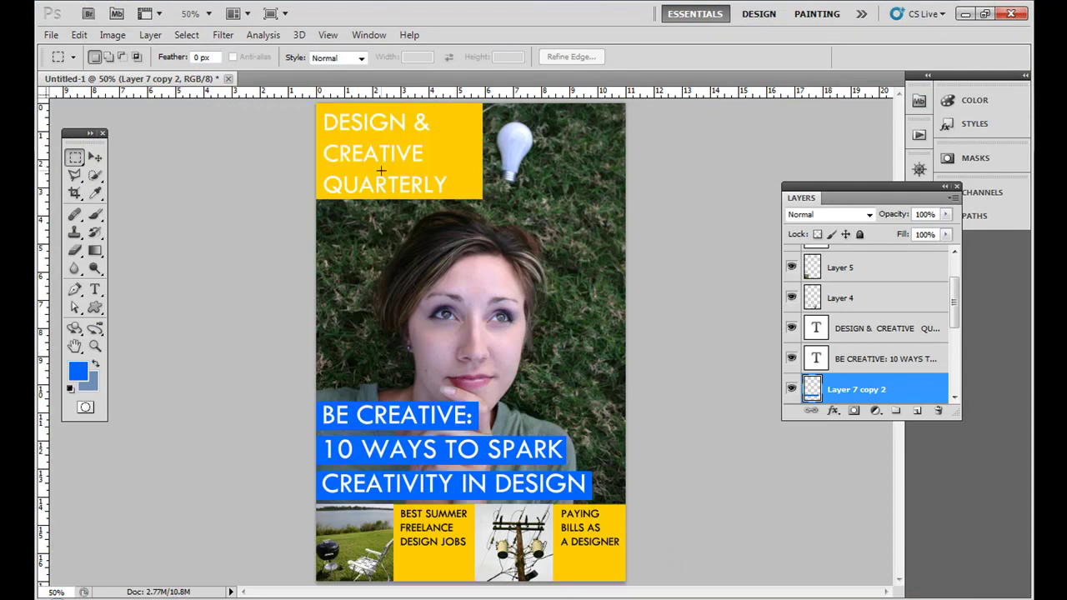
- Create a new U.S. Paper Tabloid document with resolution changed from 300 to 72 pixels/inch
click(51, 37)
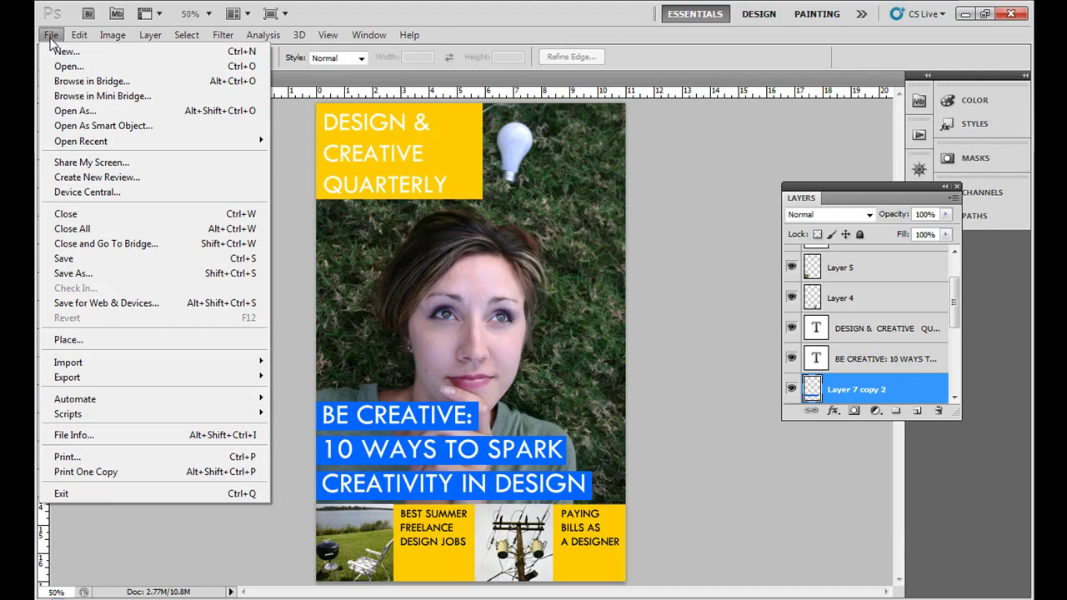
click(65, 48)
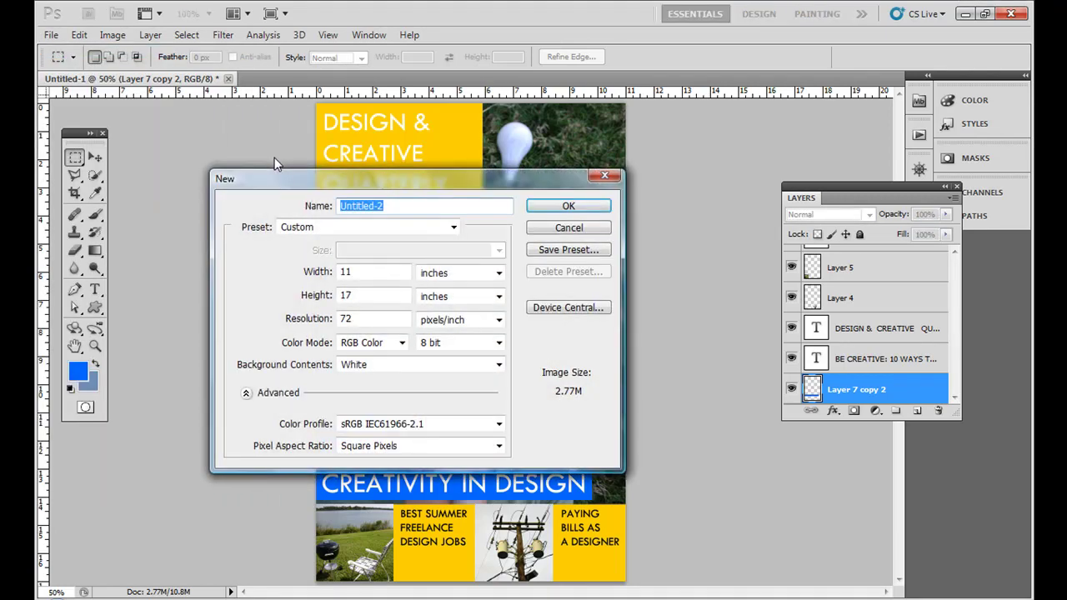
click(347, 227)
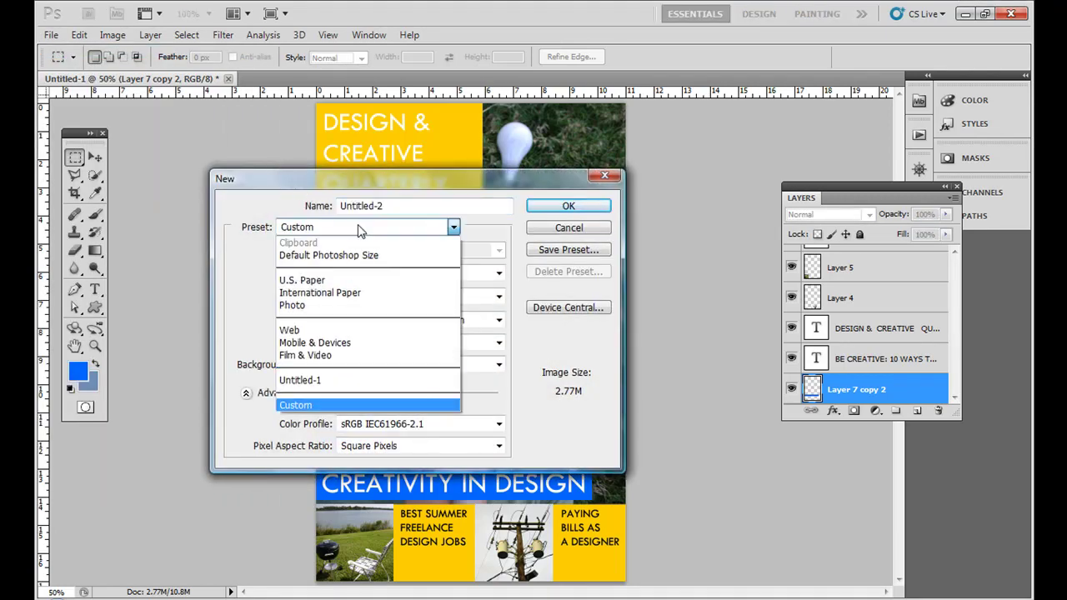
click(358, 282)
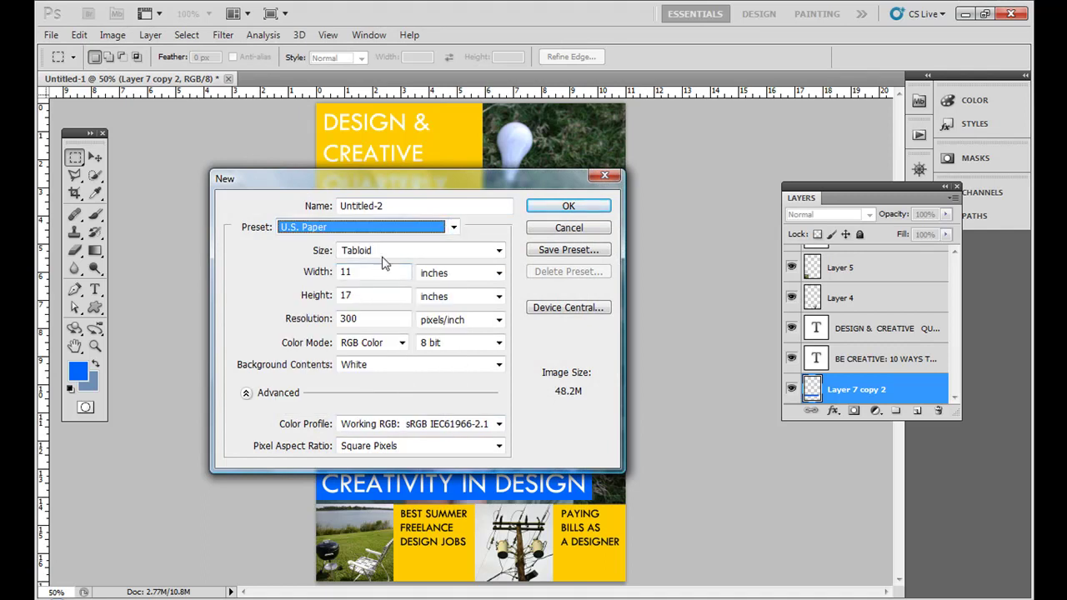
click(388, 260)
click(390, 291)
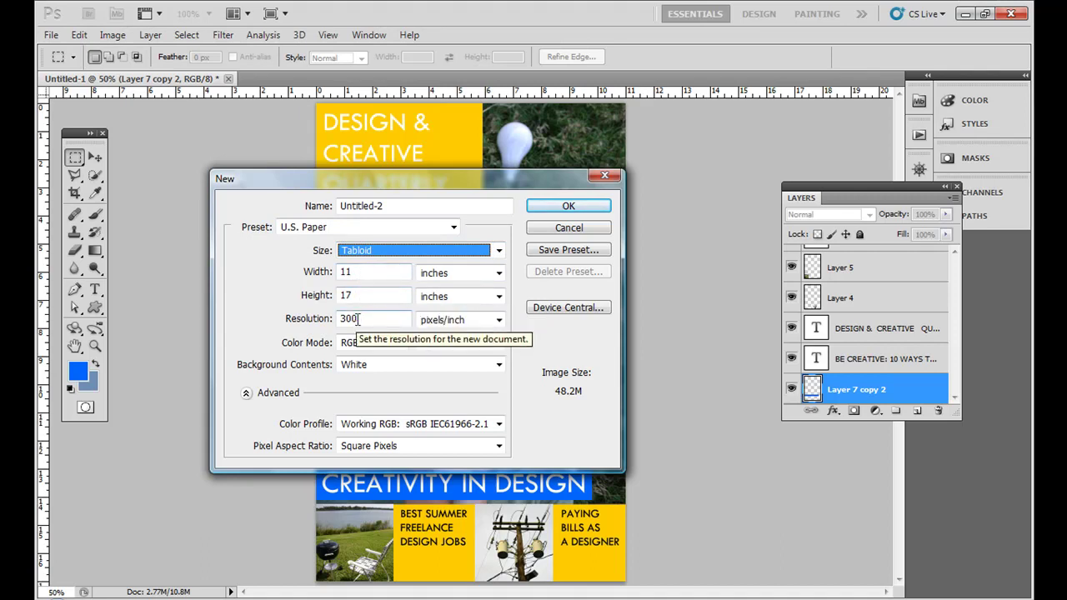
click(360, 319)
double_click(360, 319)
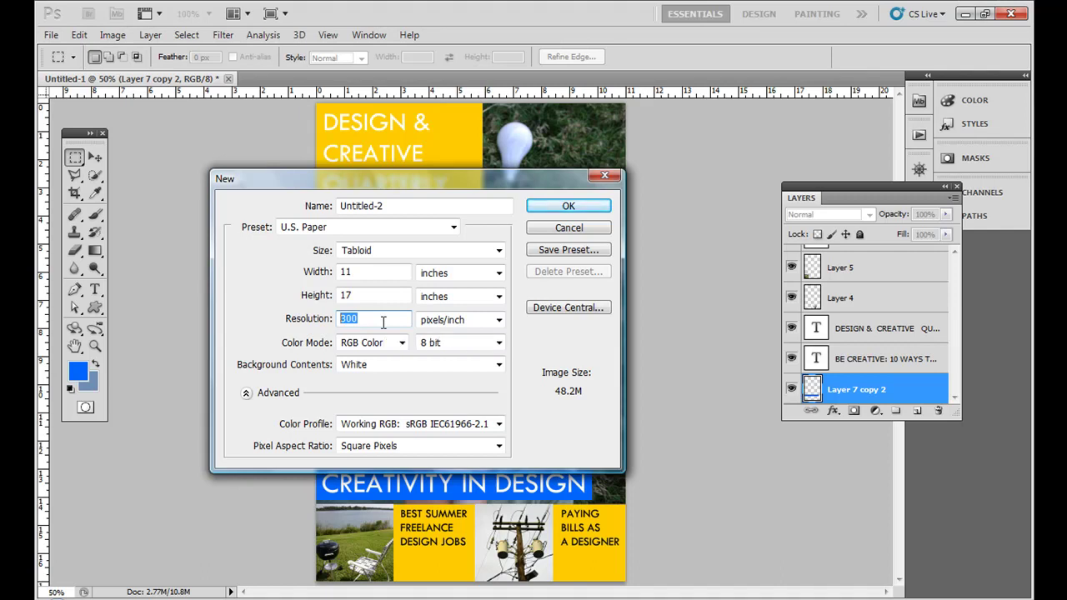
text(72)
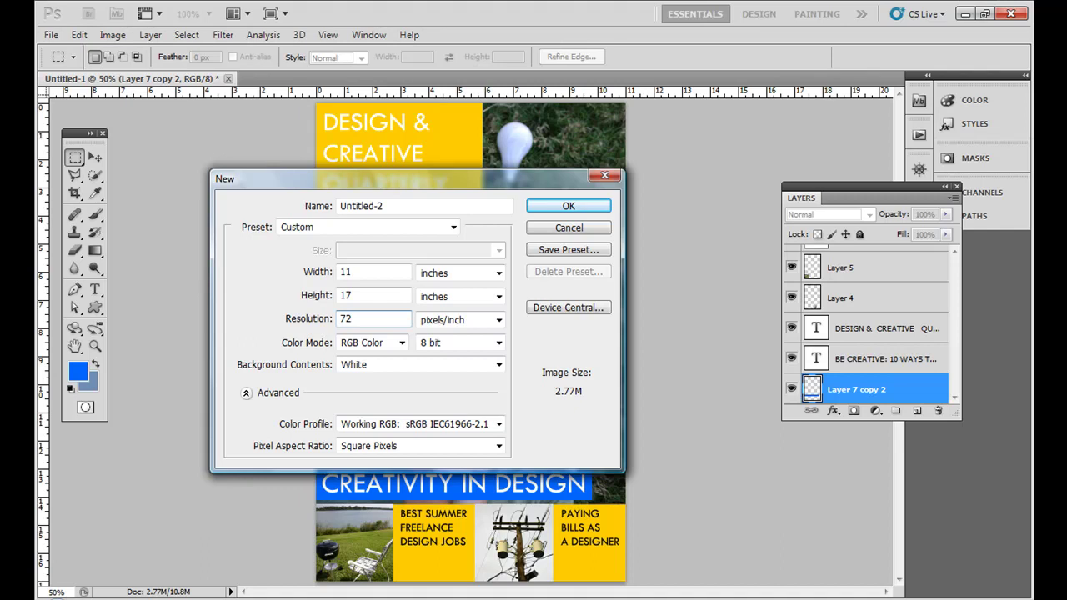
click(359, 269)
click(364, 291)
click(350, 318)
click(560, 206)
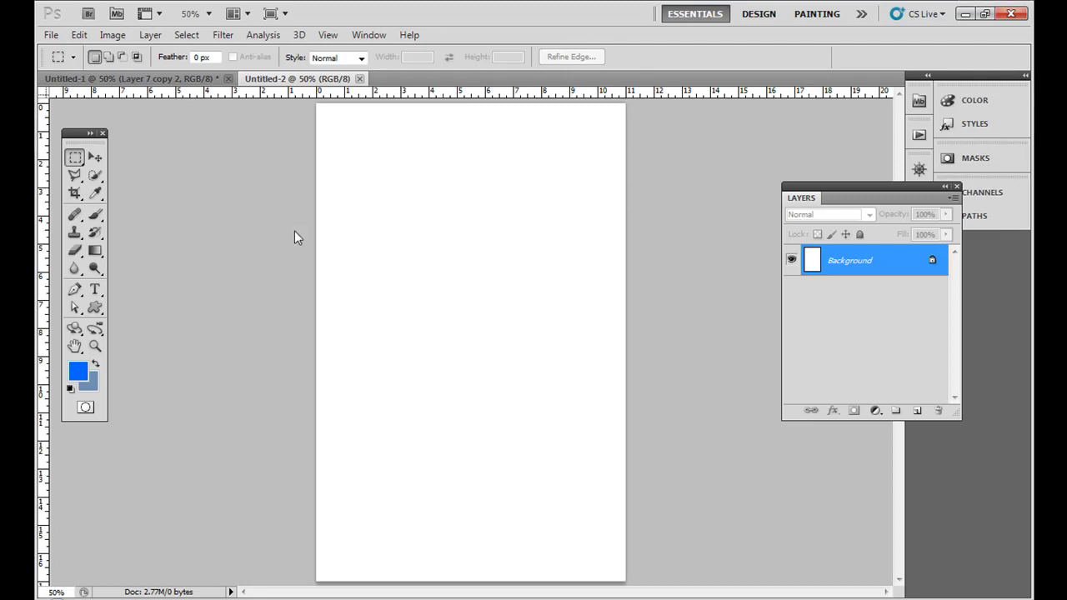
- Open all three support photos IMG_2903, IMG_3046 and IMG_3365 at once
key(ctrl+o)
click(421, 150)
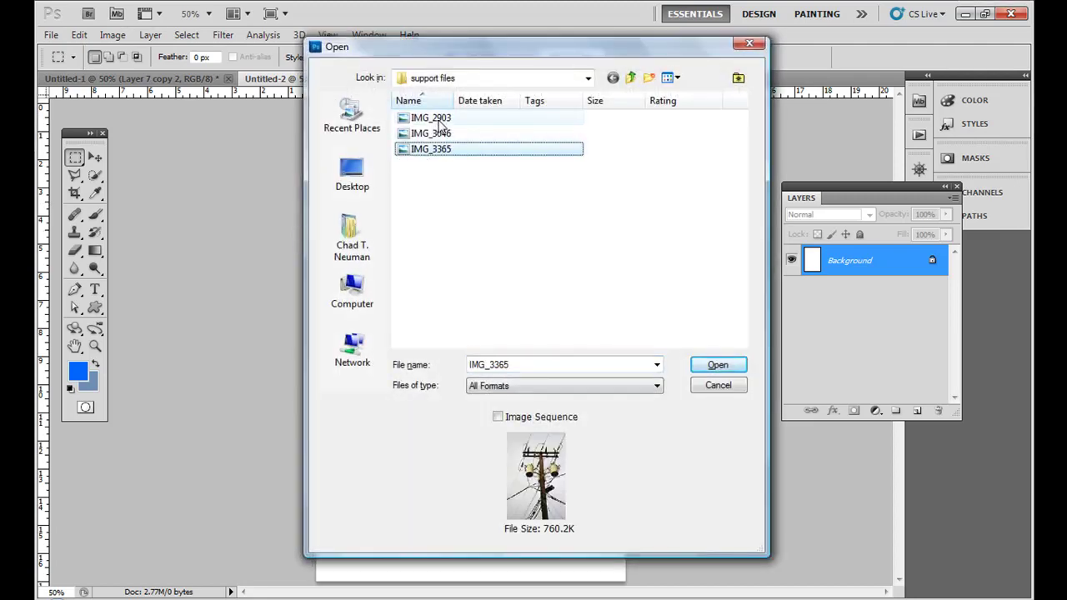
shift+click(440, 122)
click(710, 366)
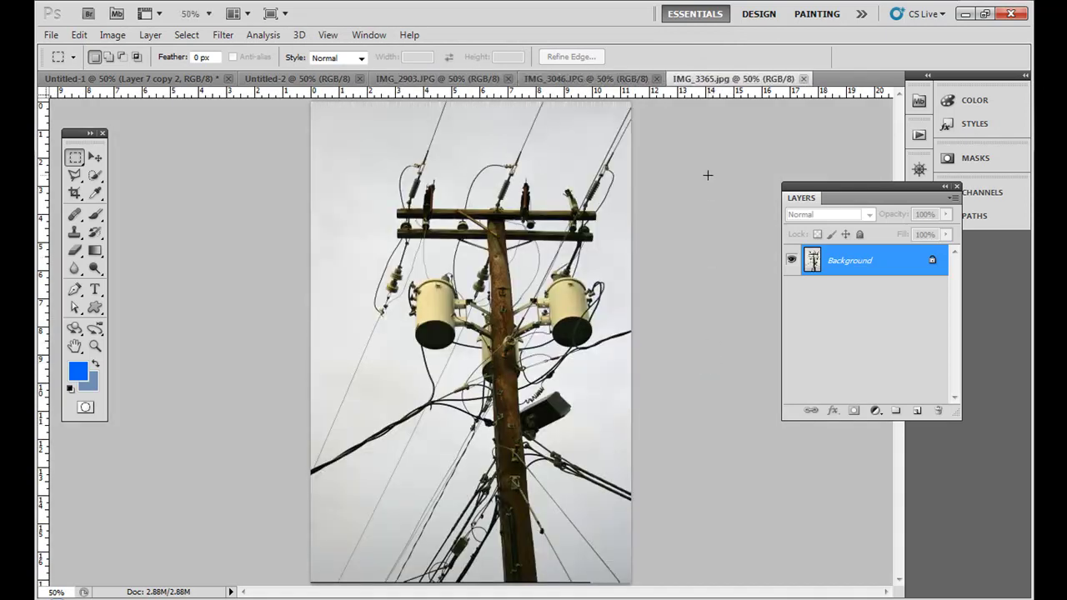
- Copy the woman-with-light-bulb photo into Untitled-2 and align it to the top, leaving white below
click(587, 79)
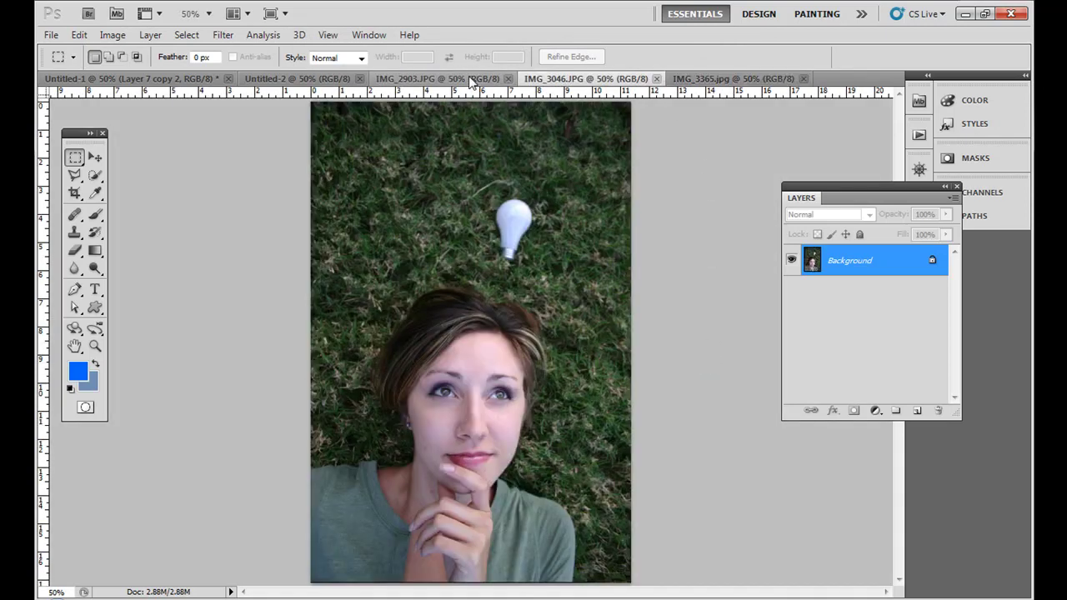
drag(554, 80, 562, 152)
click(322, 79)
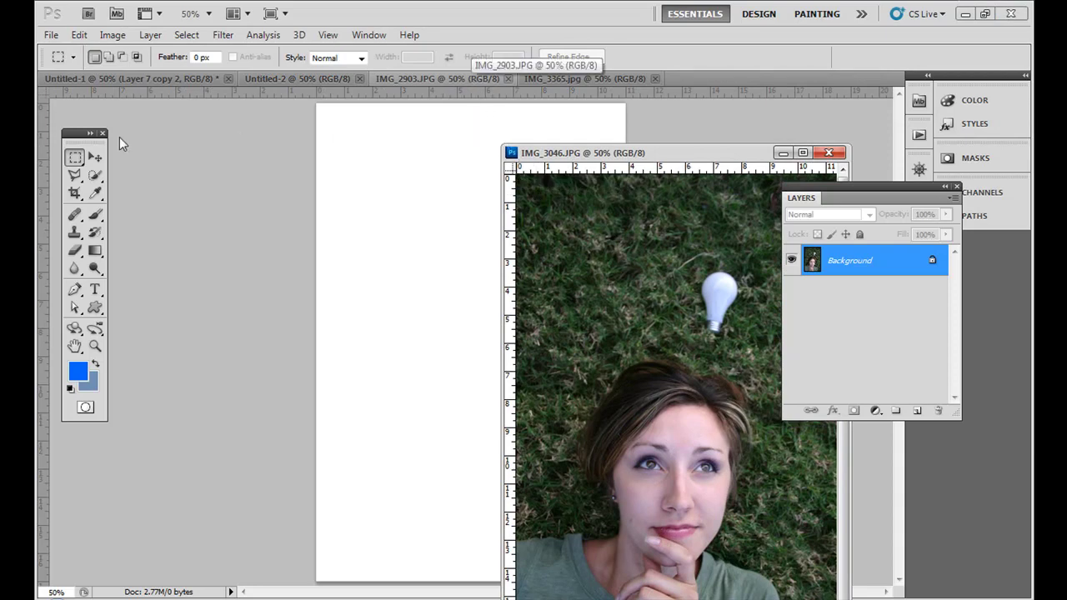
click(95, 157)
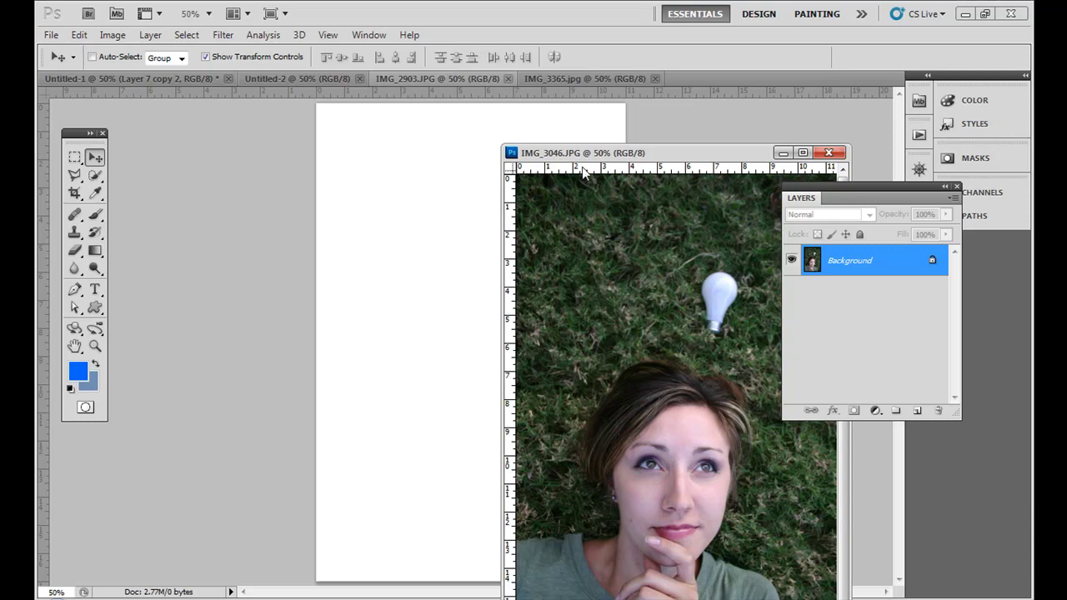
drag(588, 157, 562, 182)
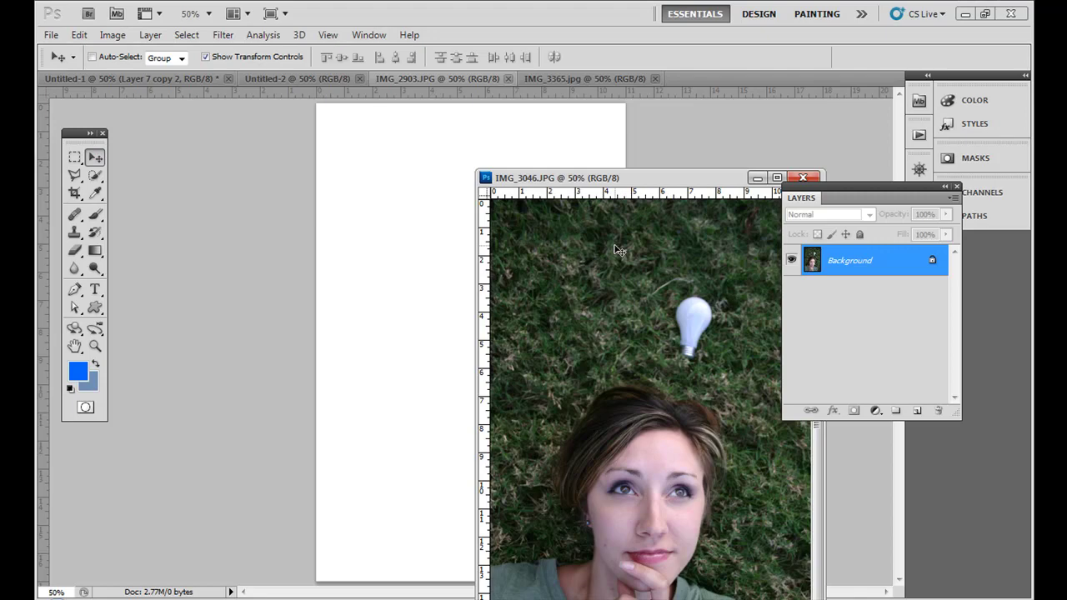
drag(619, 250, 409, 240)
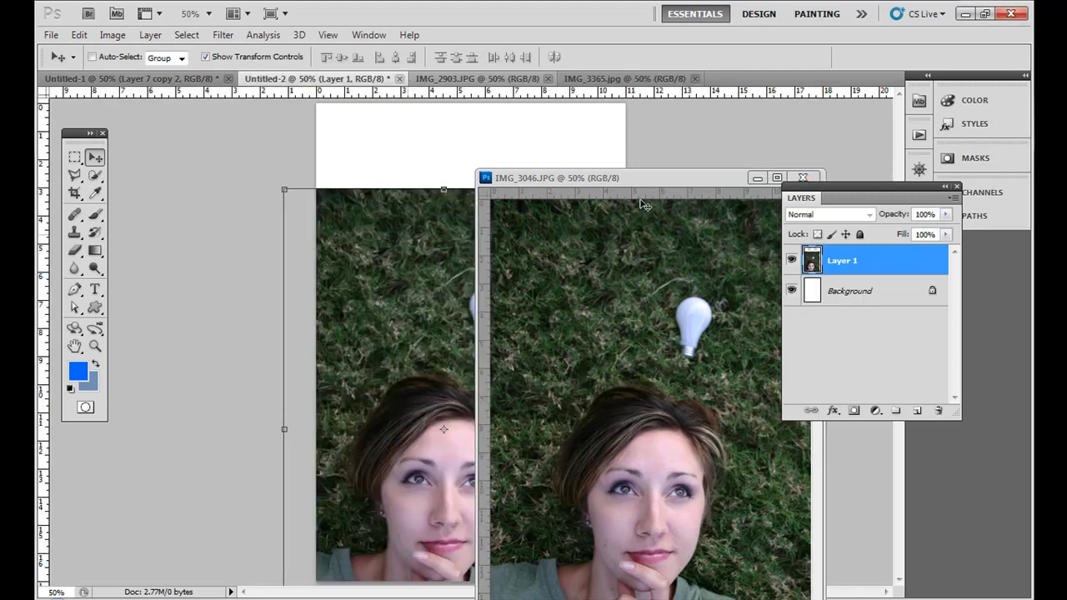
click(757, 178)
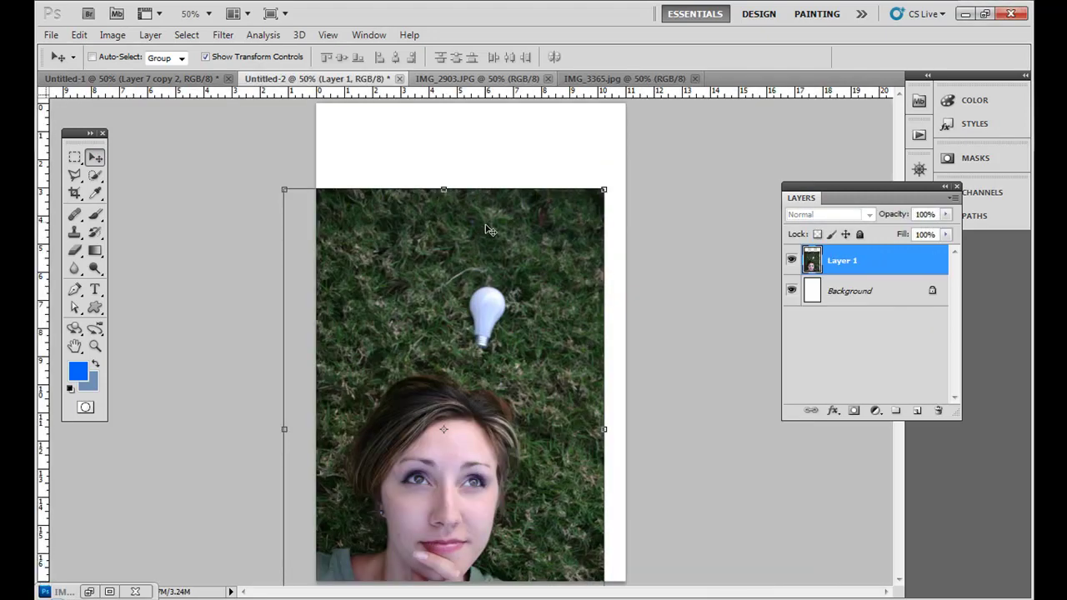
drag(489, 231, 511, 138)
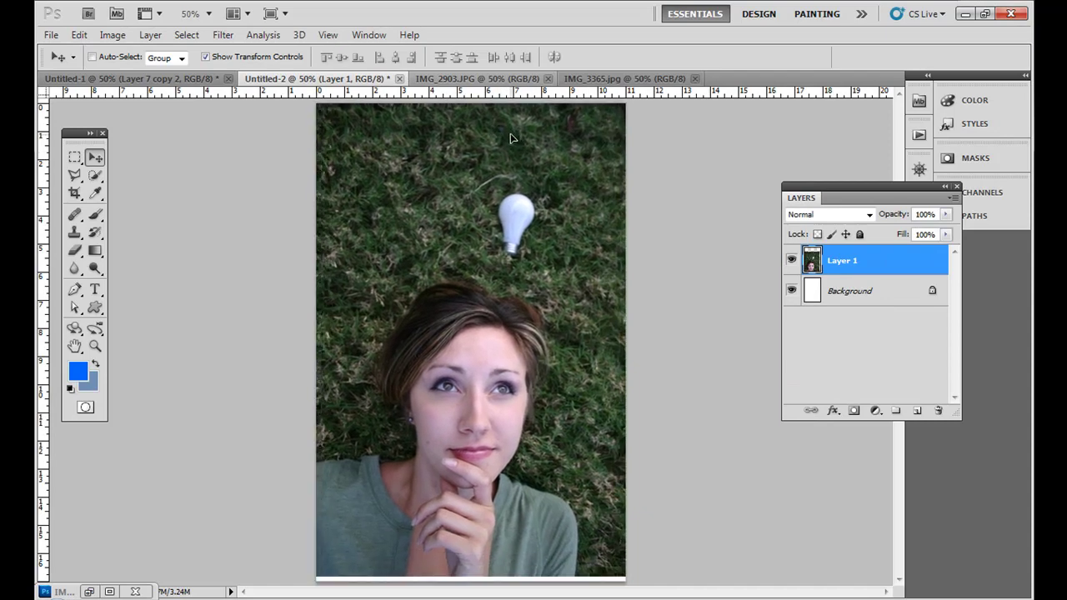
drag(464, 273, 464, 233)
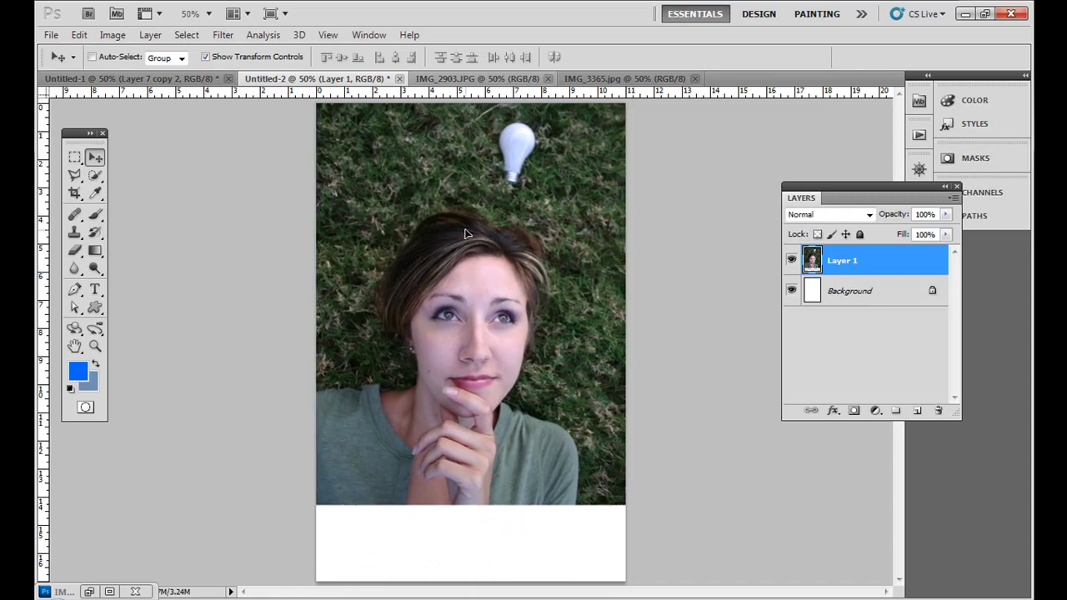
drag(430, 410, 430, 411)
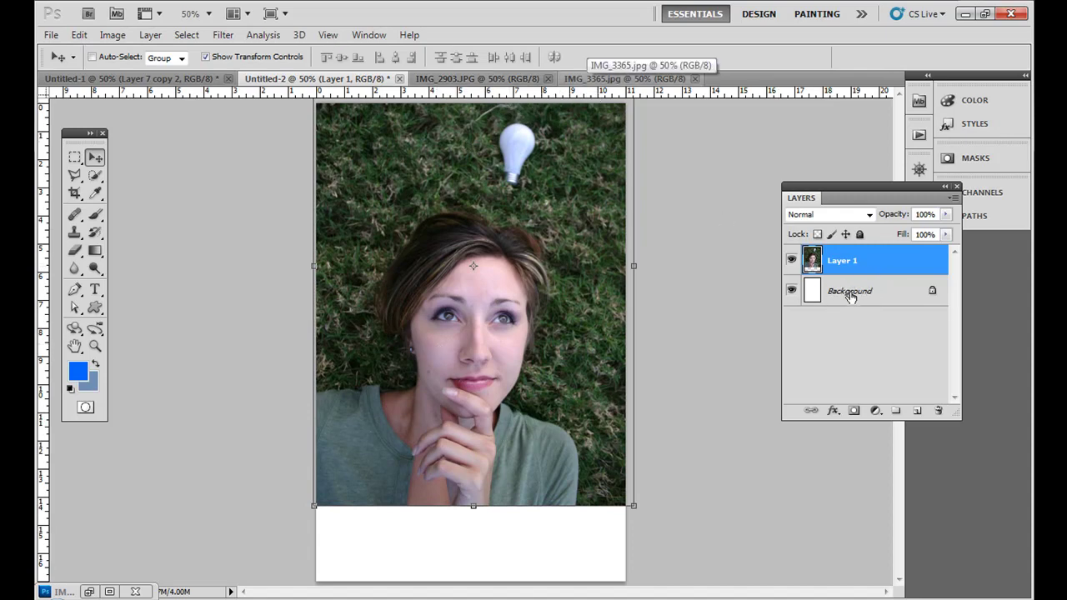
- Flip through the power-pole, lawn-and-grill and woman photo tabs, ending on the finished Untitled-1 cover
click(609, 79)
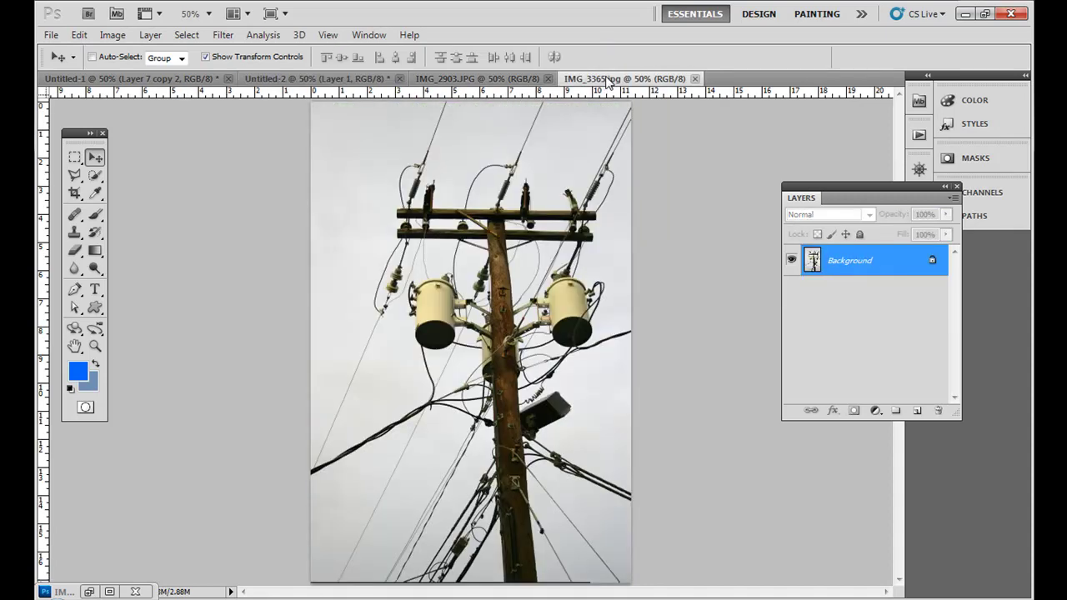
click(513, 79)
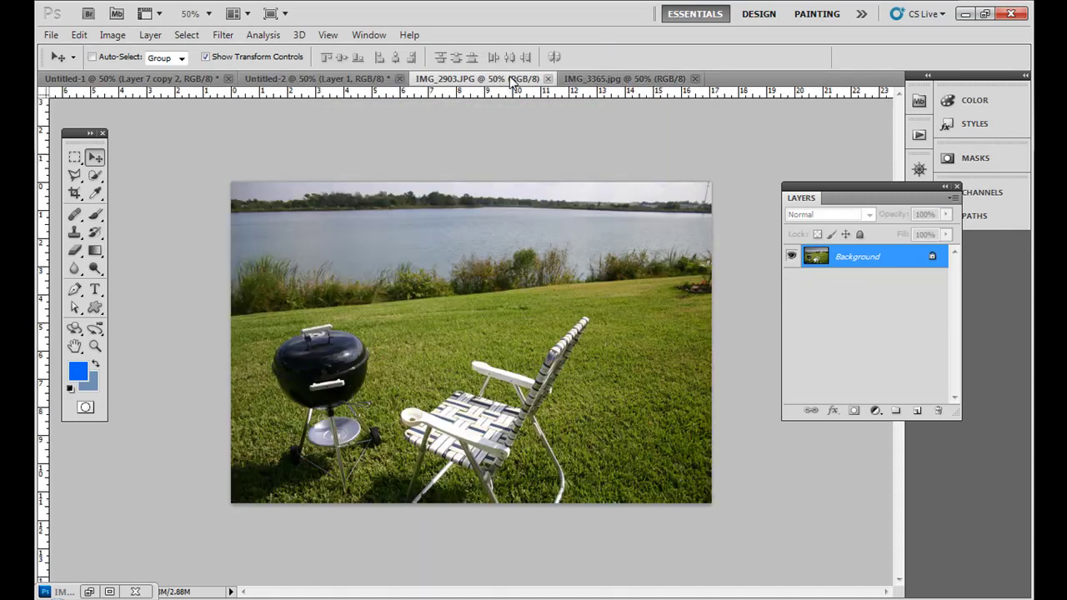
click(585, 79)
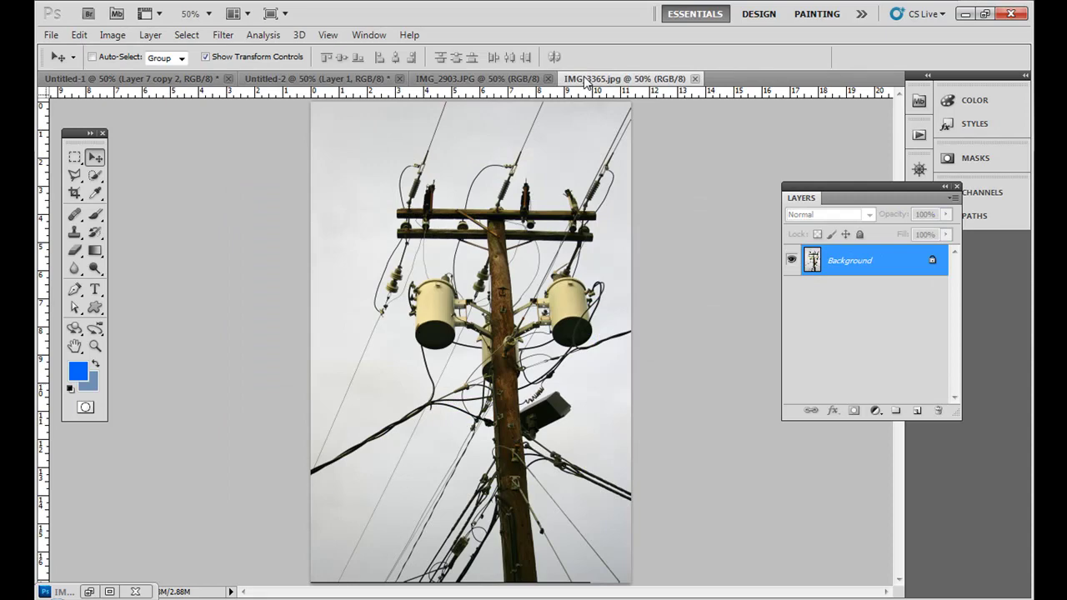
click(503, 79)
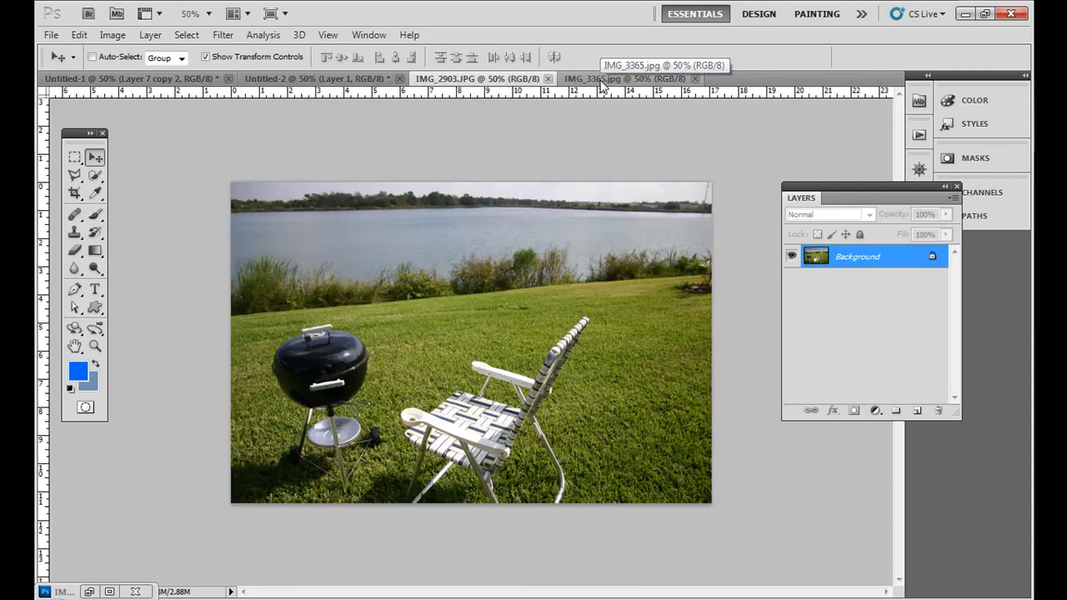
click(601, 80)
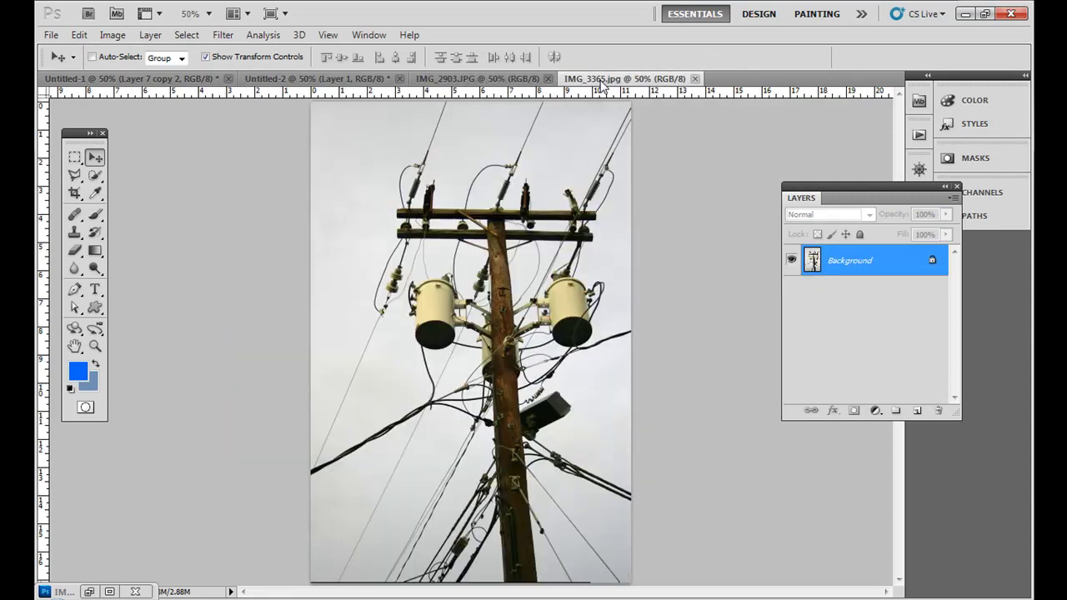
click(293, 77)
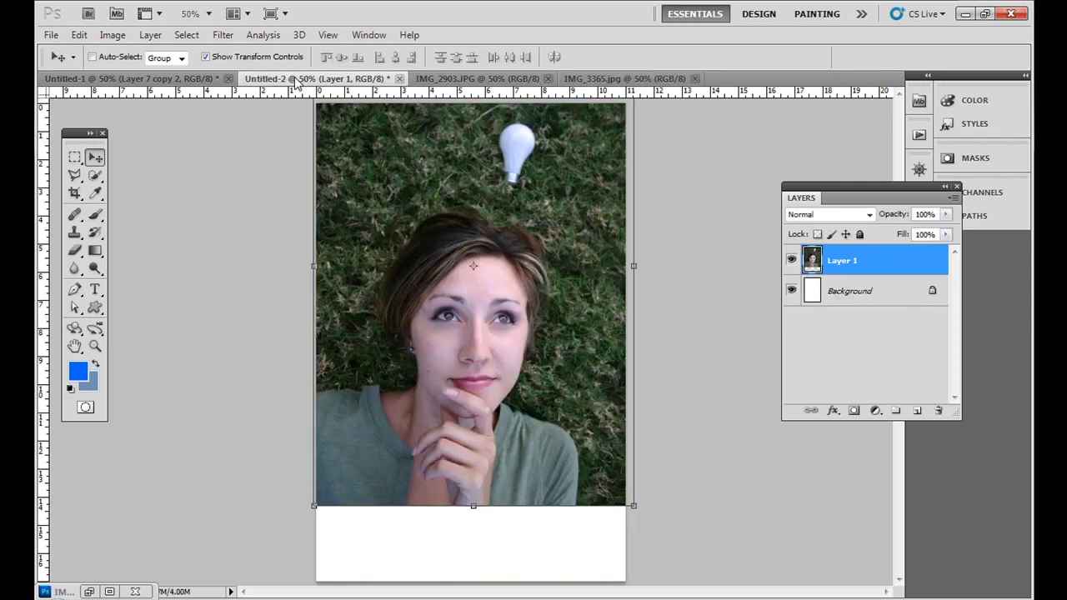
click(472, 79)
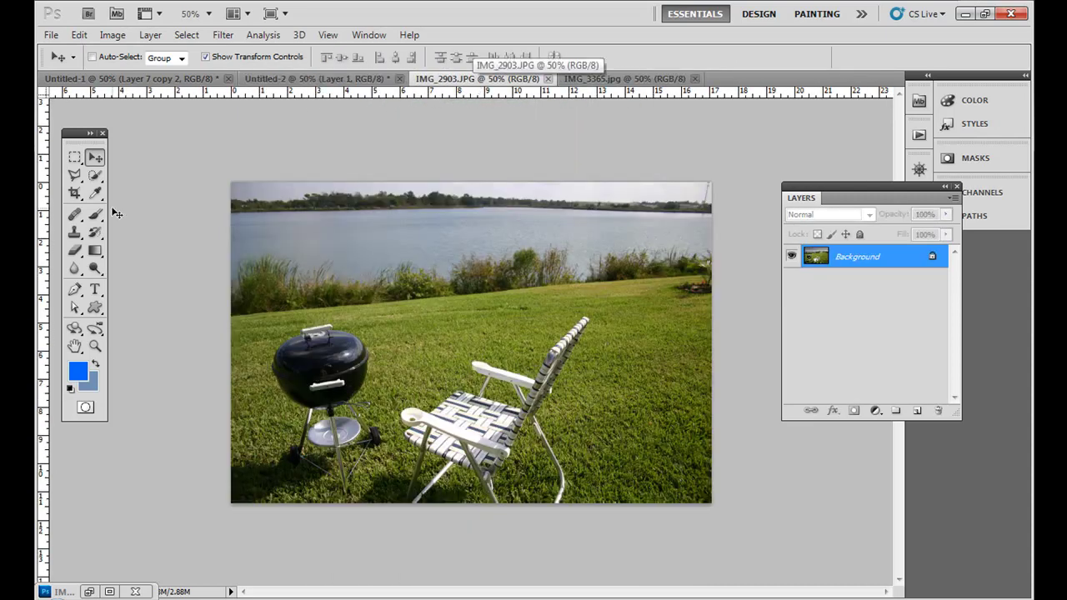
click(290, 79)
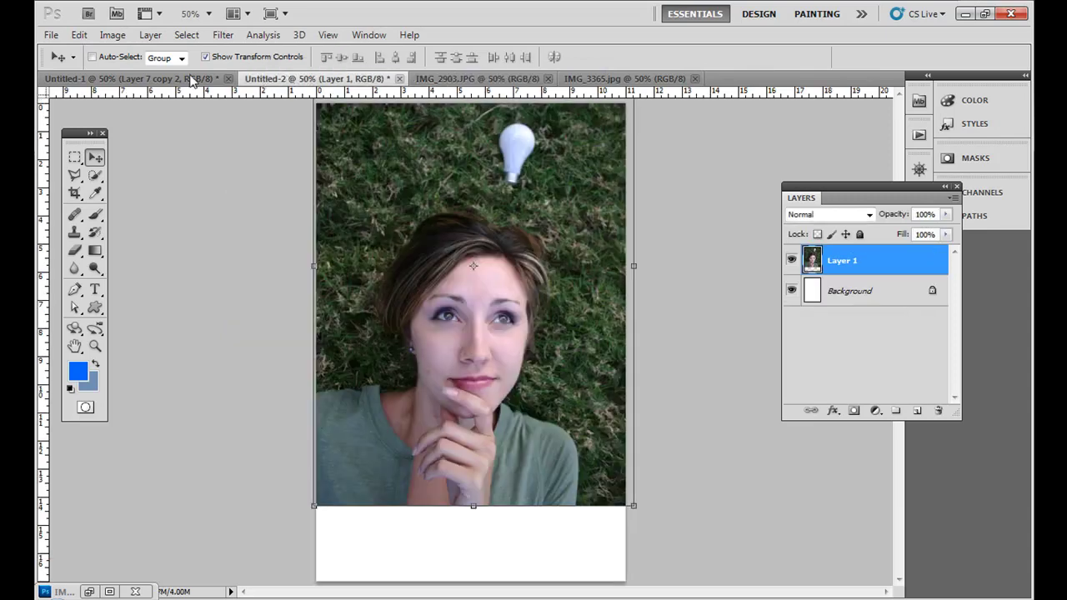
click(133, 78)
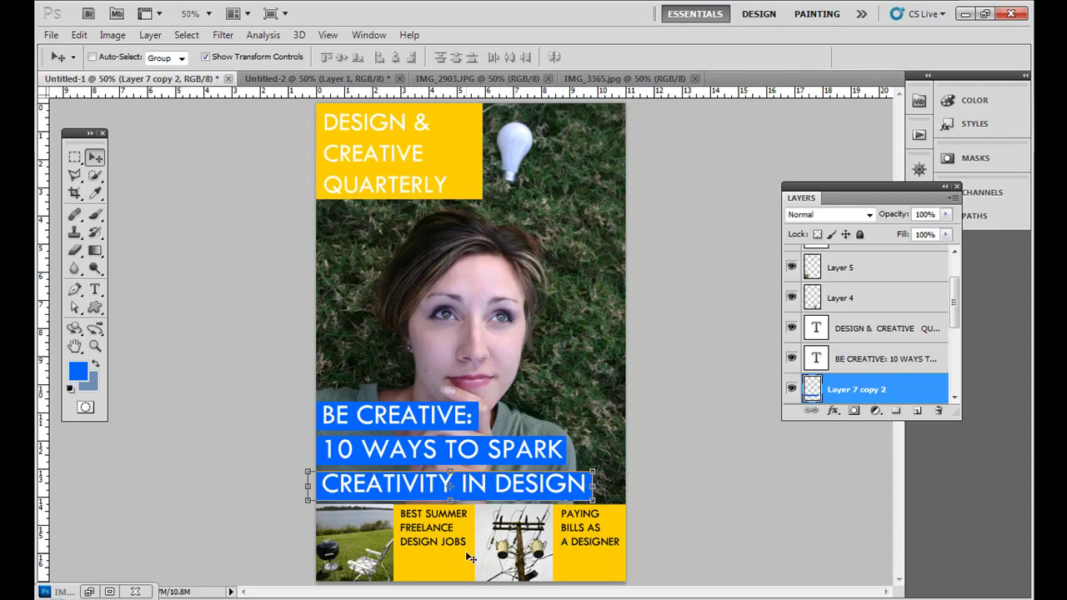
- Crop the power-pole photo to a 200 × 200 px square around the transformers
click(627, 80)
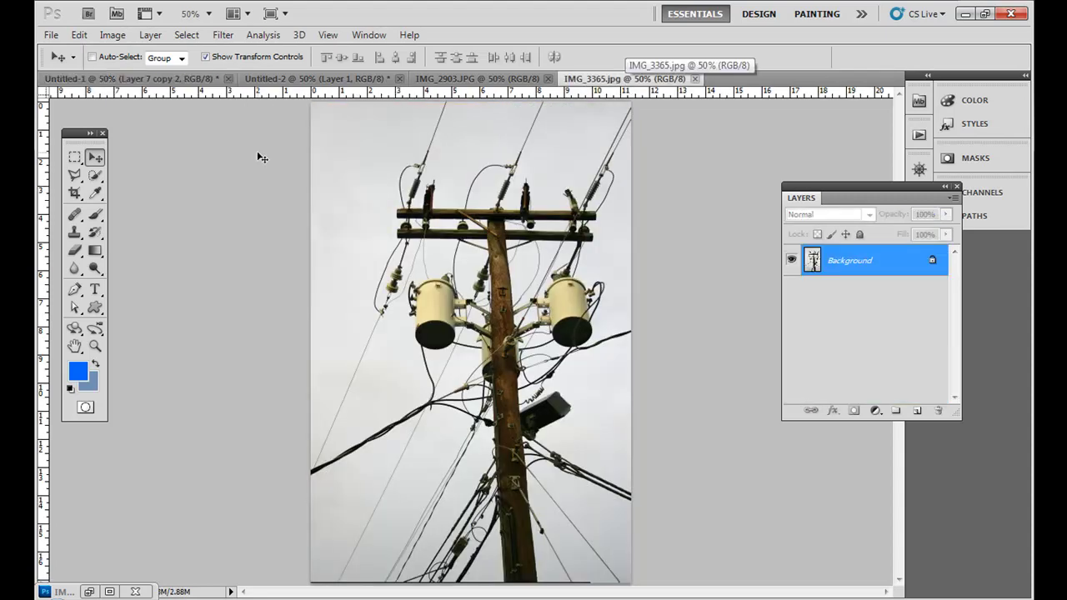
click(76, 195)
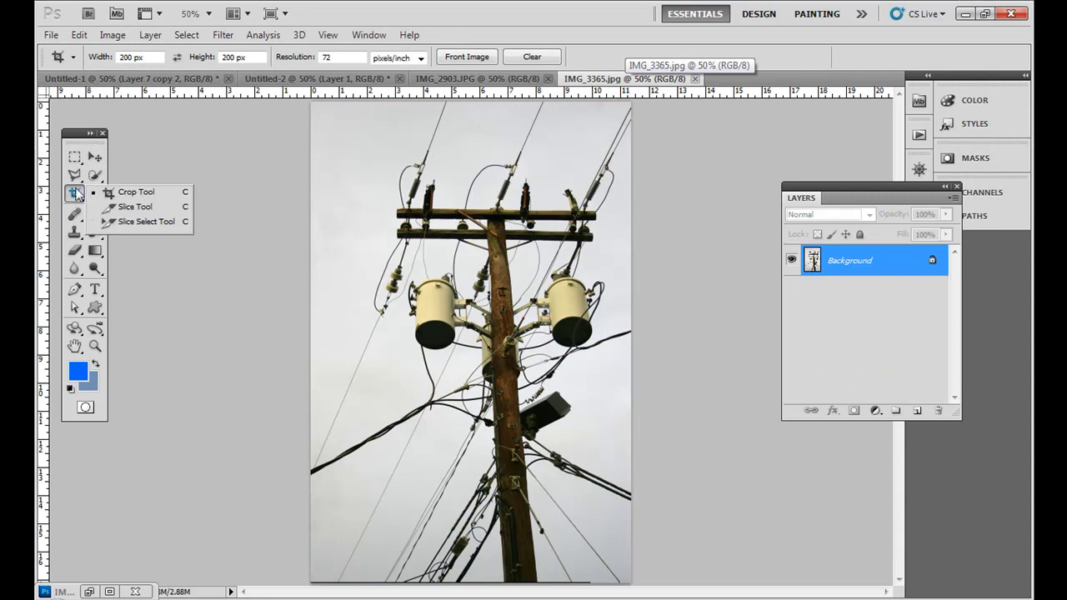
click(339, 58)
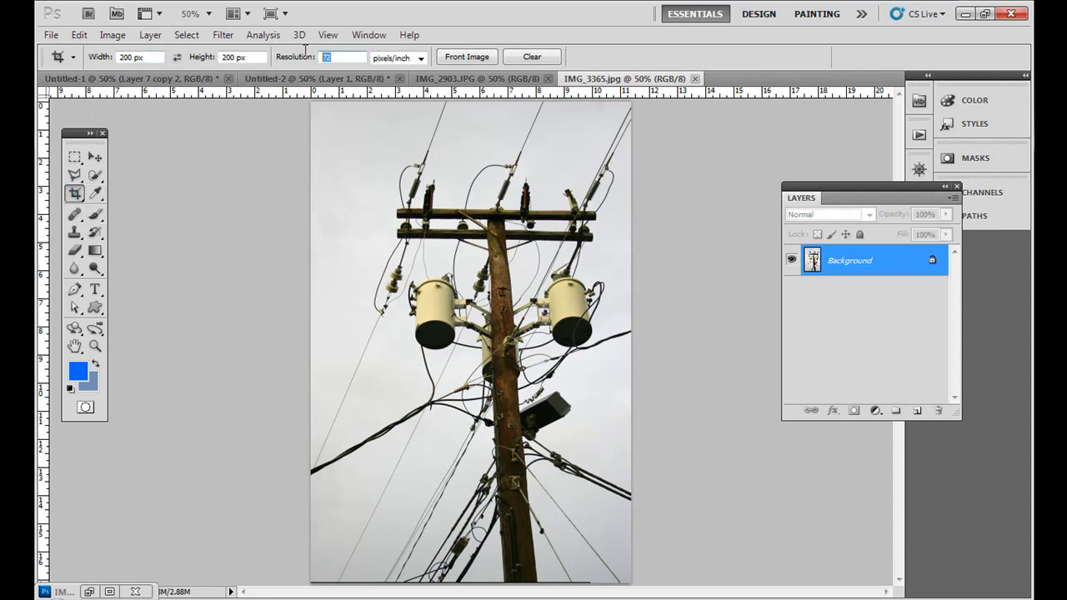
click(257, 58)
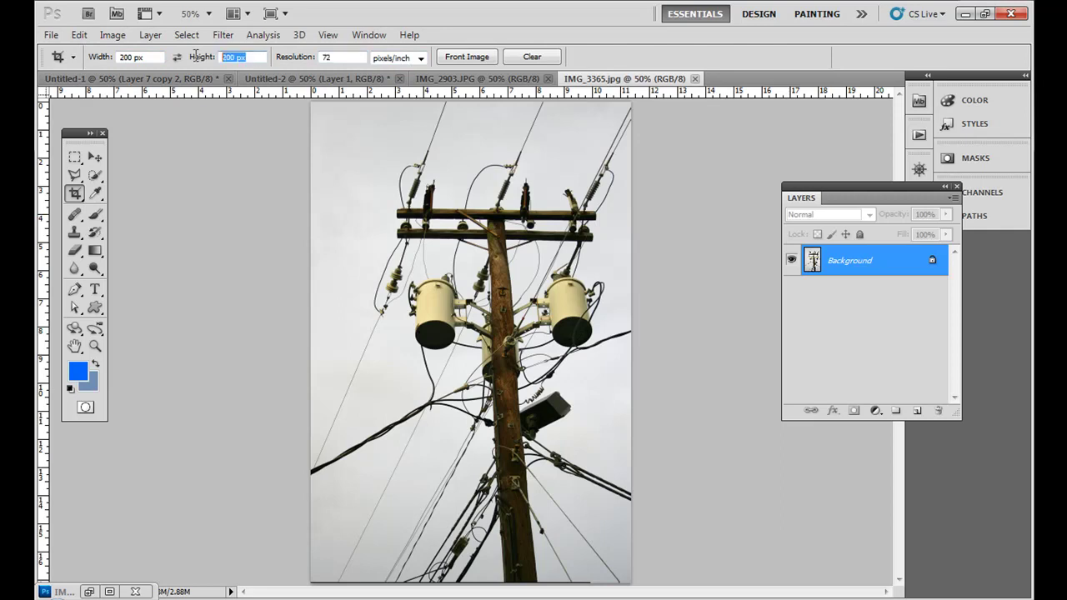
click(140, 57)
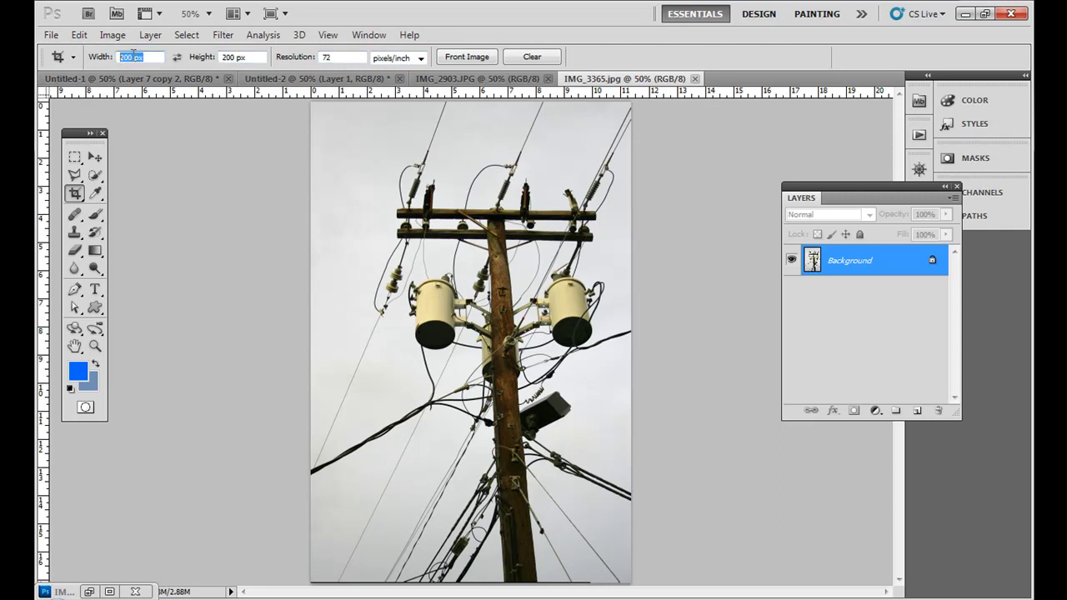
drag(134, 56, 139, 57)
drag(237, 57, 250, 52)
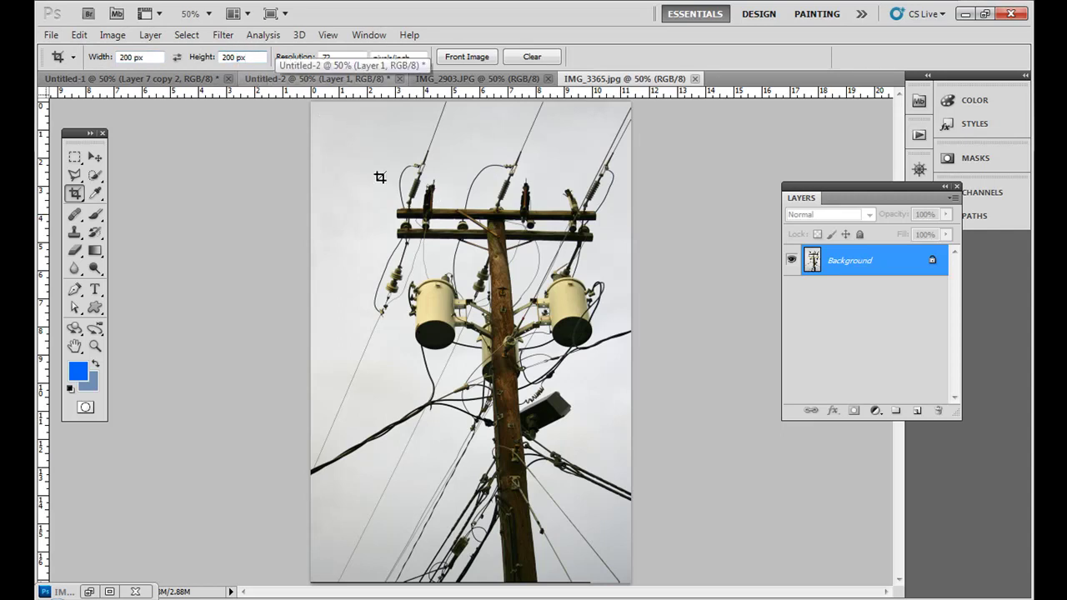
drag(334, 145, 627, 425)
key(Return)
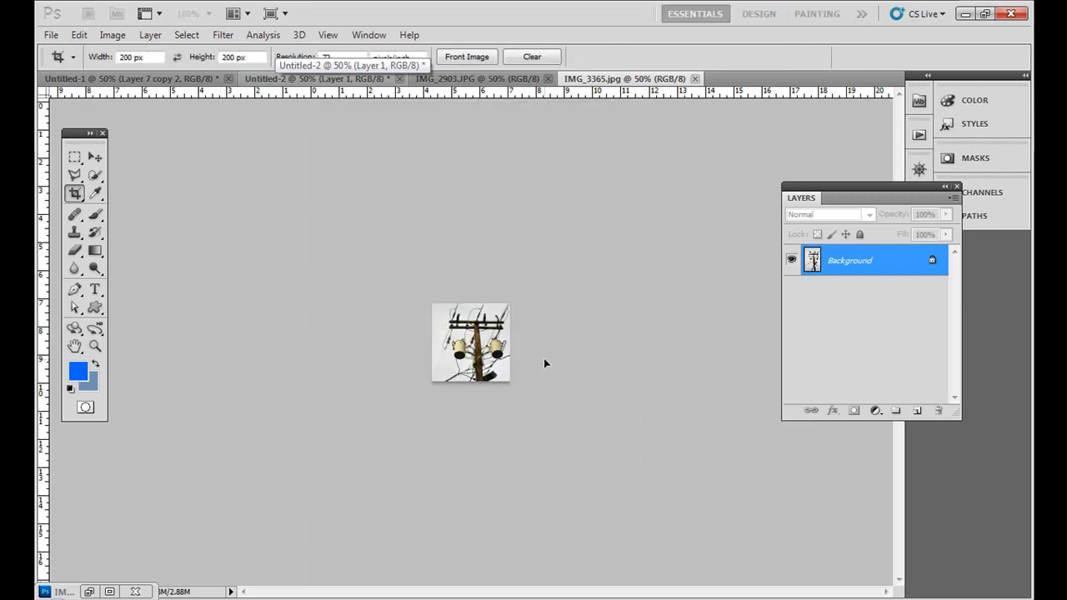
- Copy the cropped pole image into Untitled-2, then close IMG_3365 without saving
drag(588, 79, 504, 181)
click(95, 157)
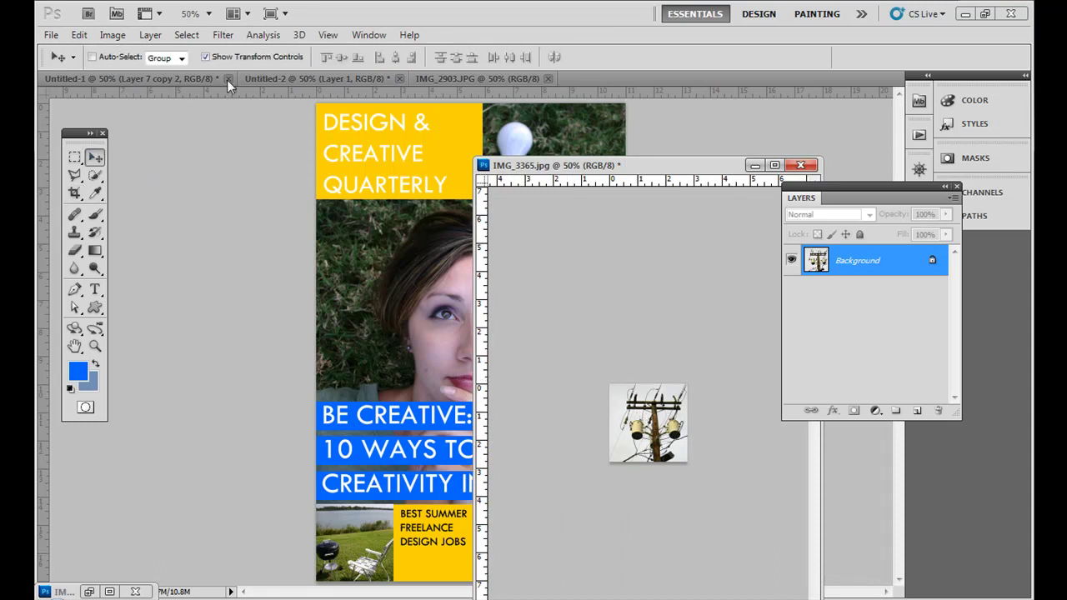
click(279, 78)
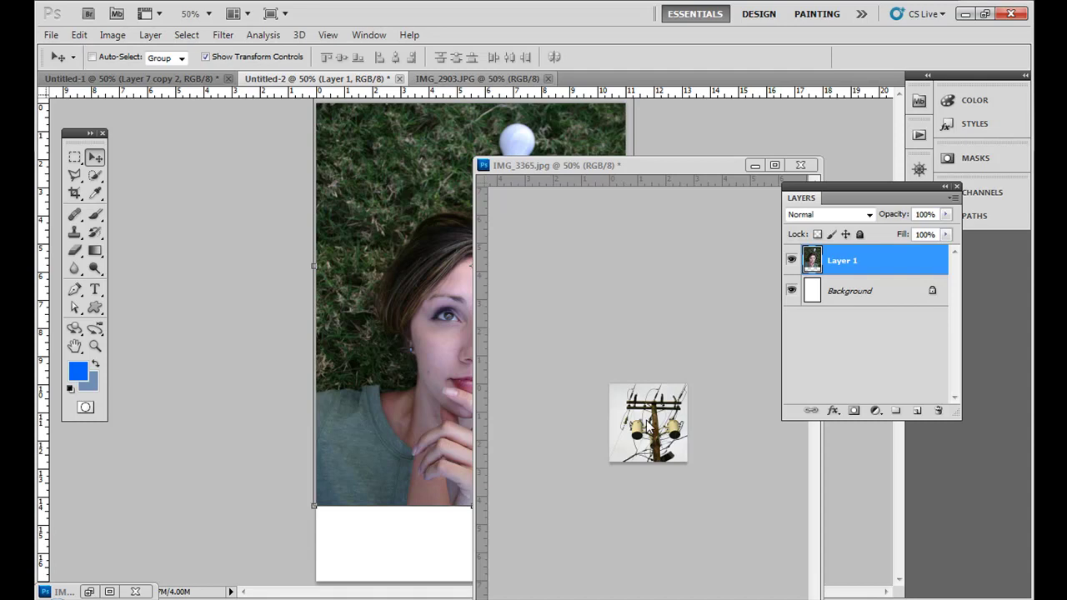
drag(647, 426, 403, 536)
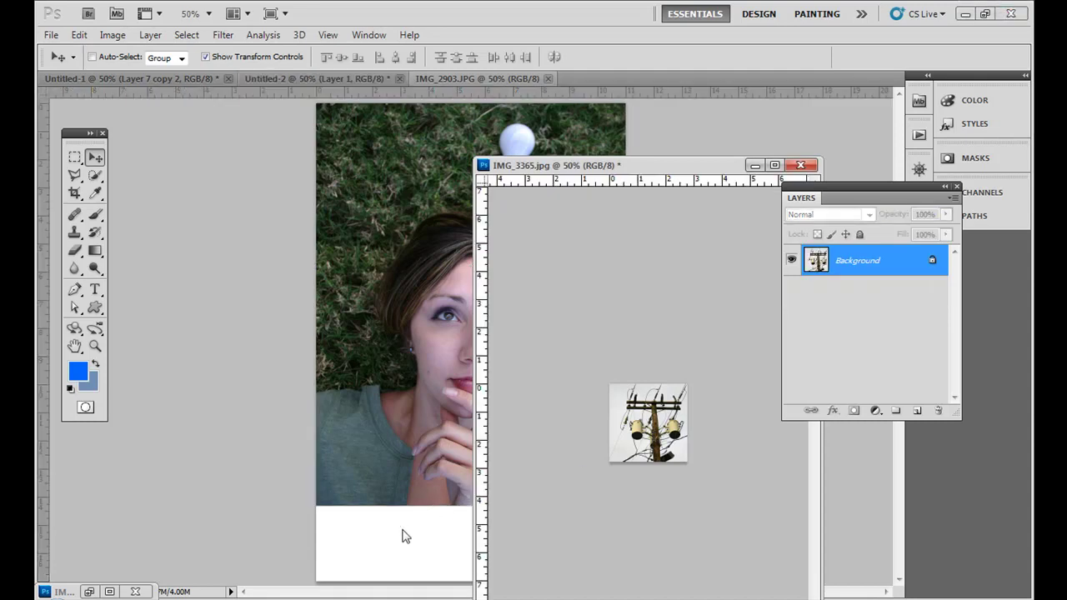
drag(618, 412, 434, 521)
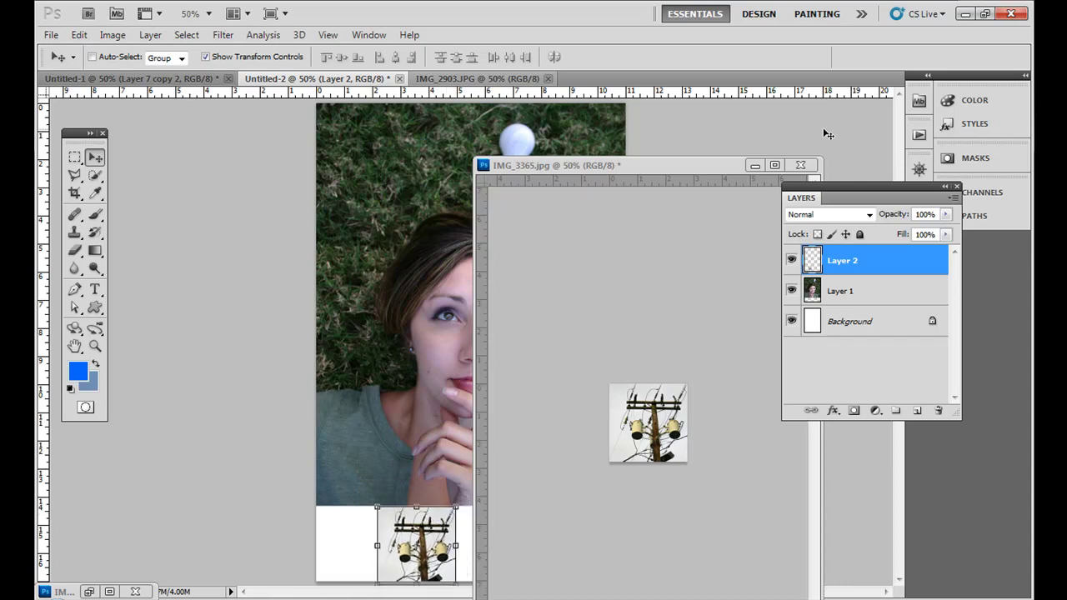
click(800, 165)
click(535, 240)
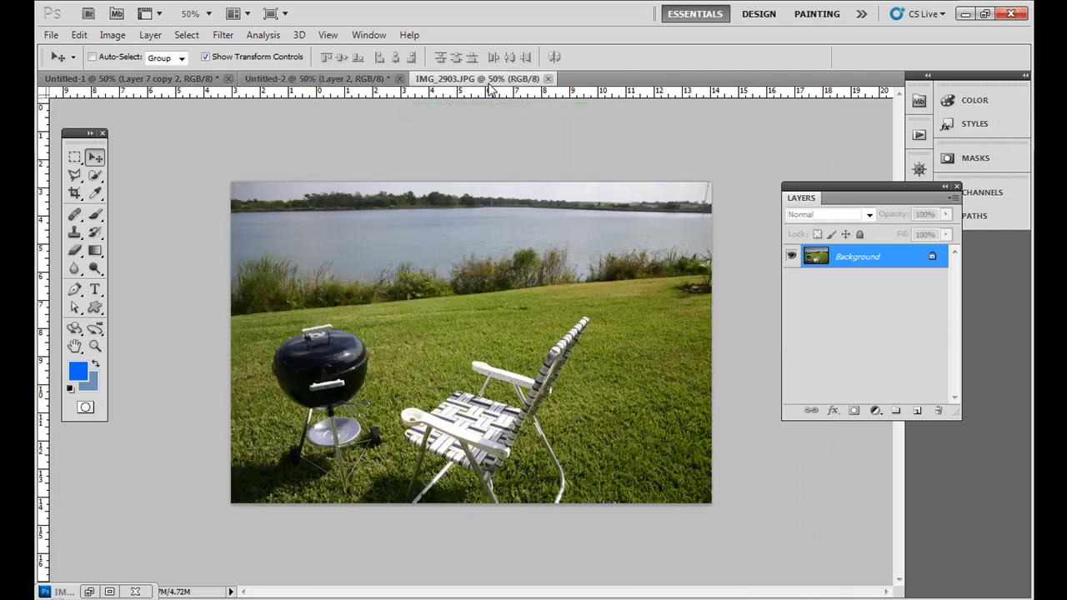
- Crop the lawn photo to a 200 × 200 px square over the grill and chair
click(460, 77)
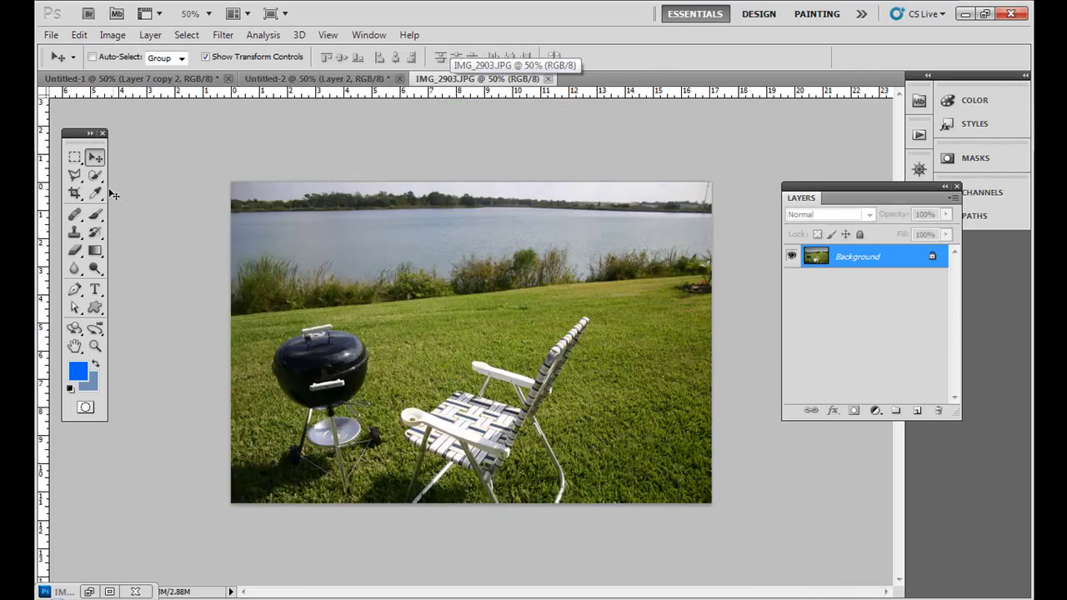
click(74, 192)
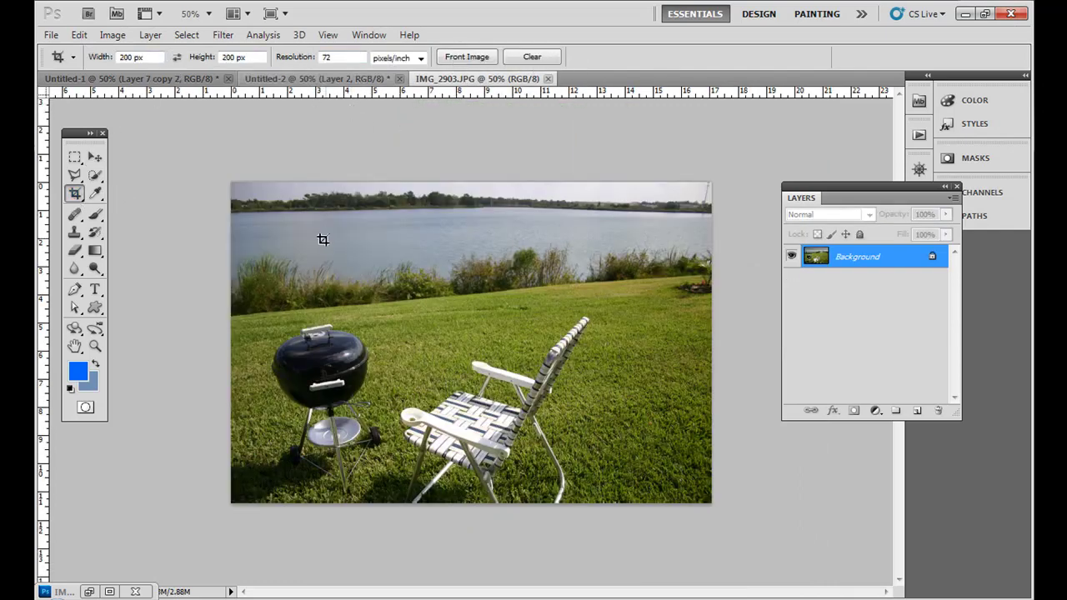
drag(321, 215, 606, 500)
drag(552, 452, 517, 448)
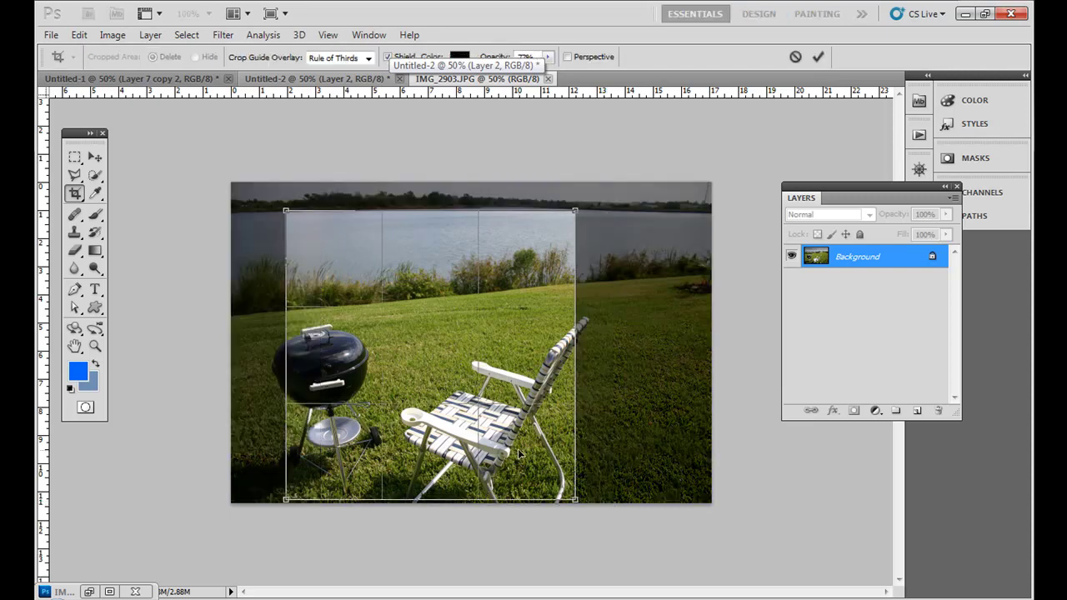
key(Return)
- Copy the lawn crop into Untitled-2 at the bottom-left corner and close IMG_2903 unsaved
drag(491, 83, 497, 166)
click(91, 158)
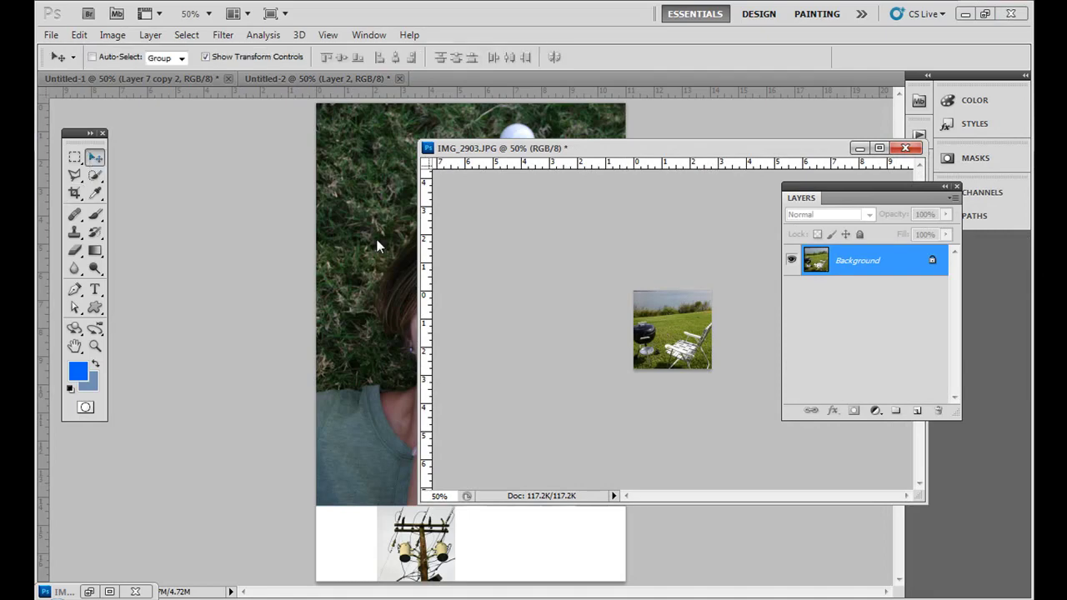
drag(376, 448, 375, 448)
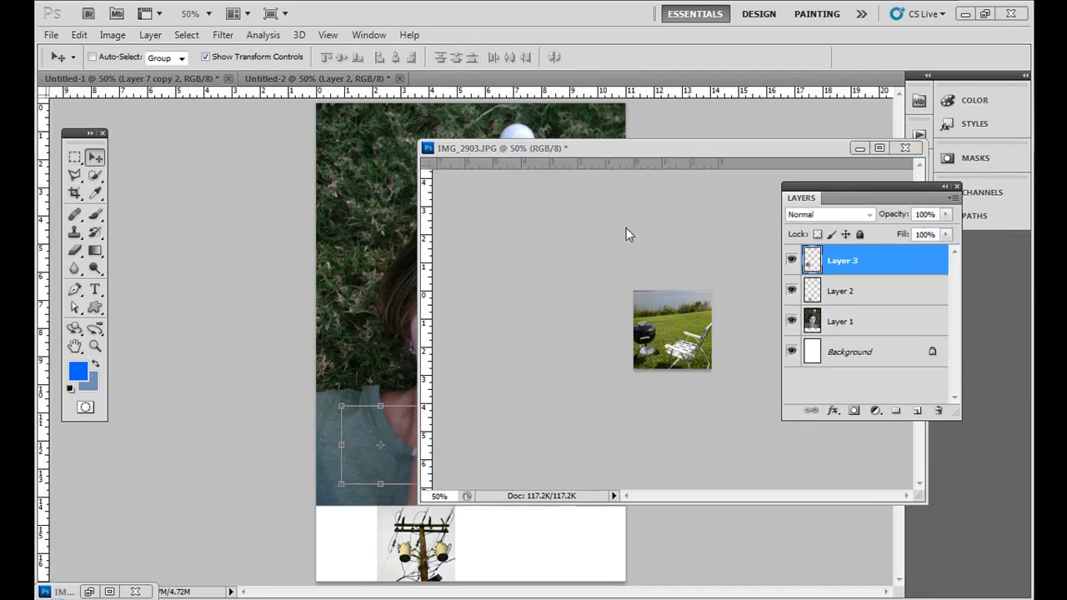
click(905, 147)
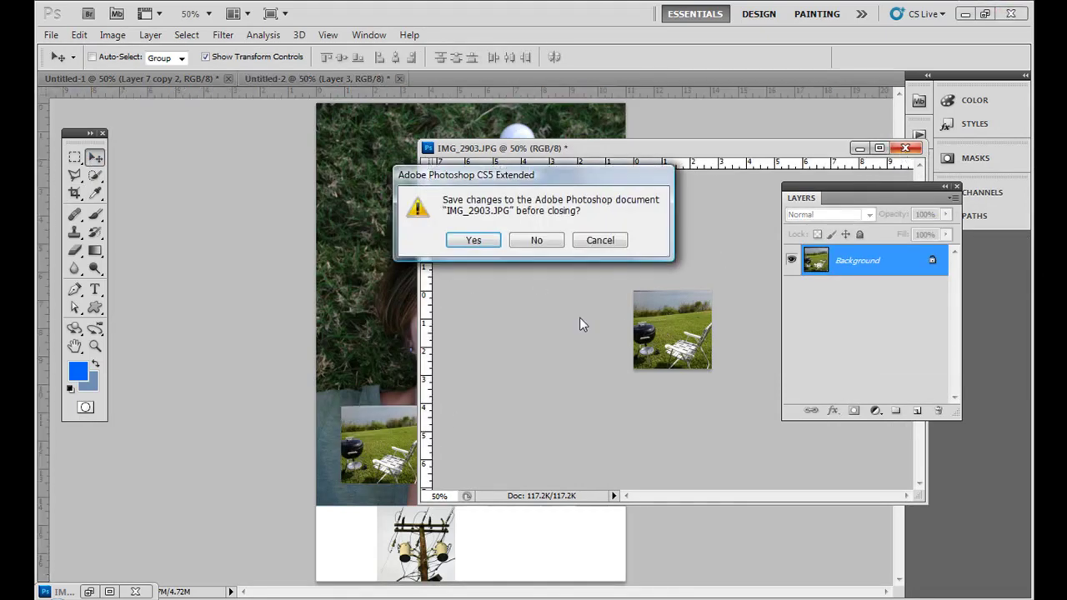
click(537, 240)
drag(360, 443, 332, 534)
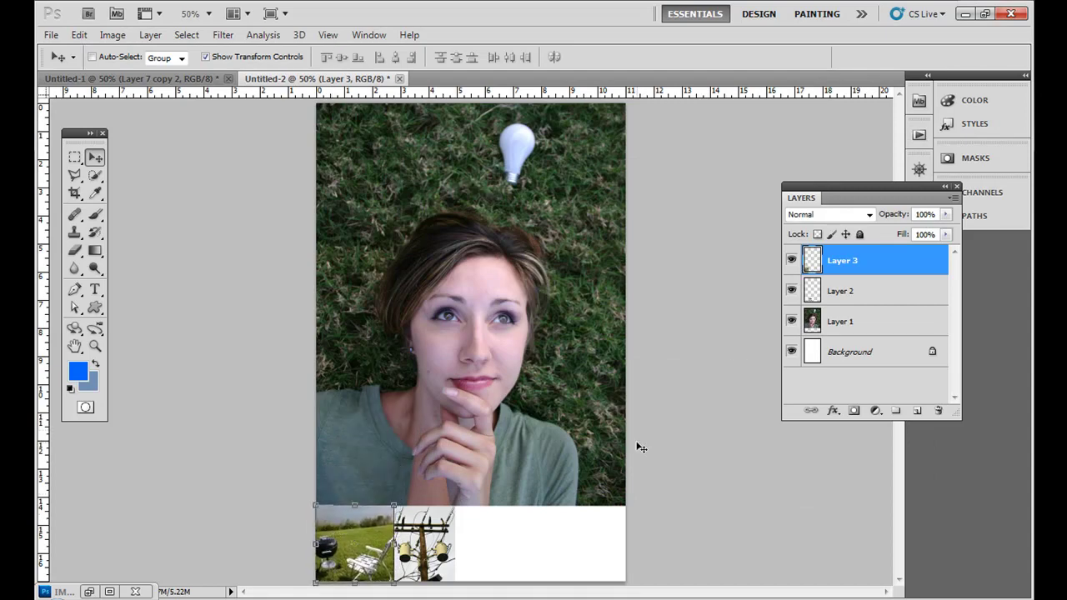
- Shift the power-pole thumbnail (Layer 2) along the bottom strip and nudge it slightly left
click(837, 300)
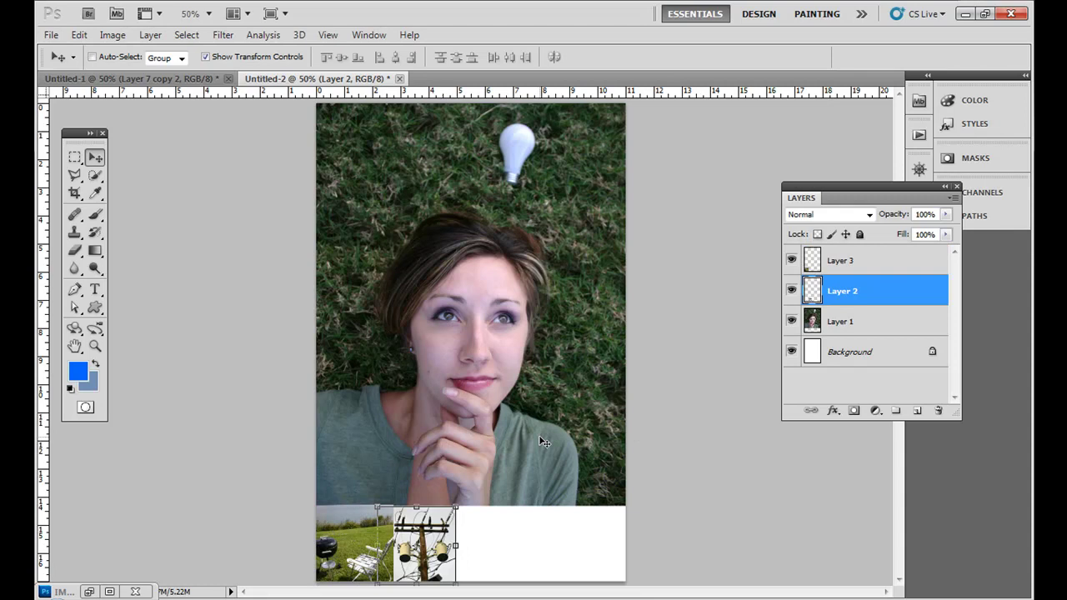
drag(442, 525, 550, 525)
click(859, 260)
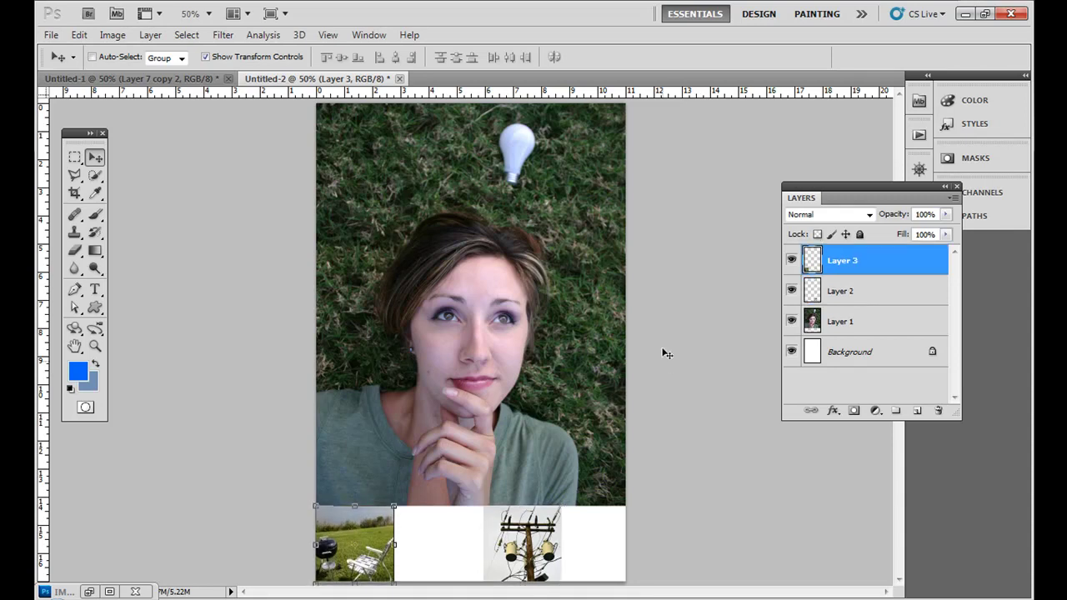
click(836, 289)
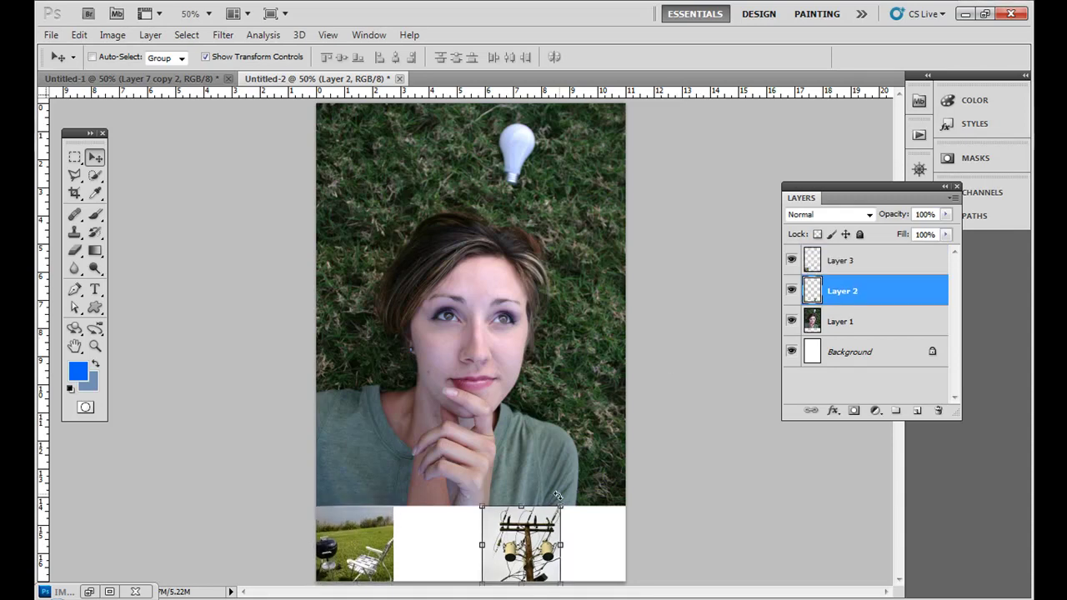
key(Left)
key(Left)
key(Left)
key(Left)
key(Left)
key(Left)
key(Left)
key(Left)
key(Left)
key(Left)
key(Left)
key(Left)
key(Left)
key(Left)
key(Left)
key(Left)
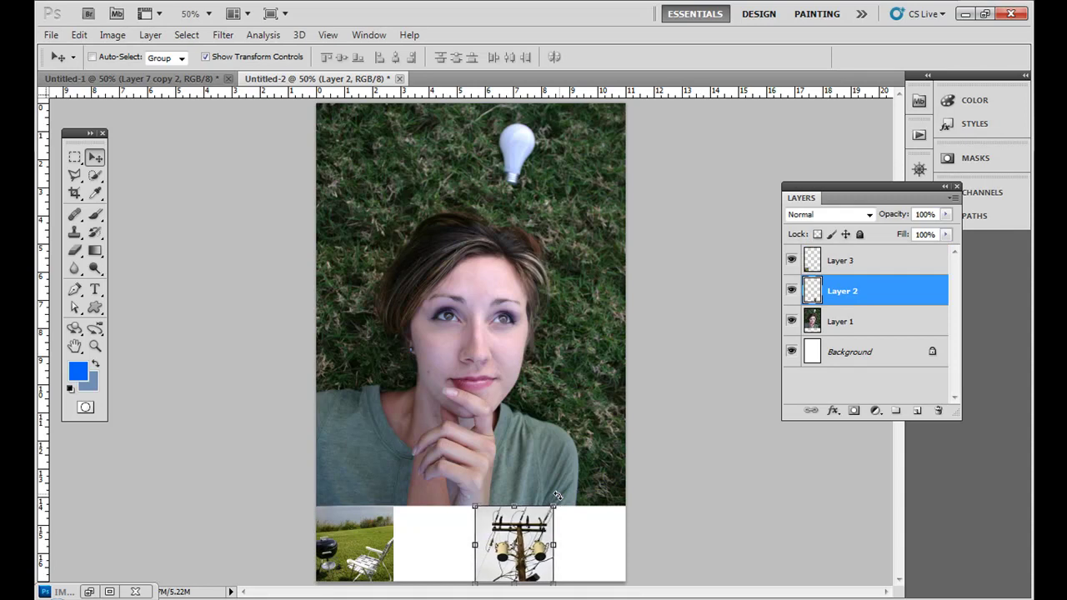
key(Left)
key(Left)
key(Left)
key(Left)
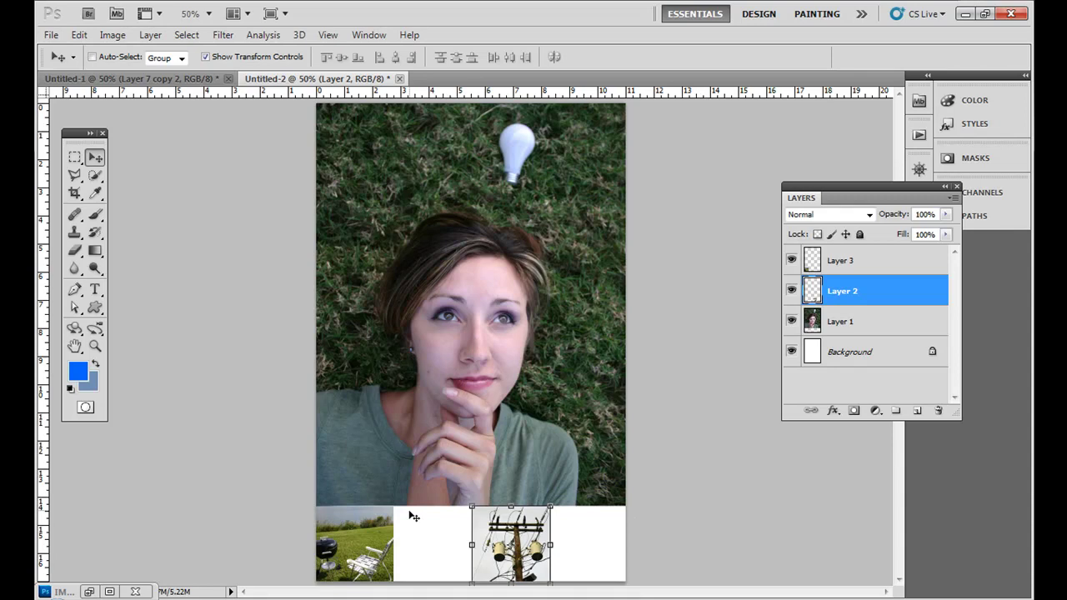
key(Left)
key(Left)
key(Left)
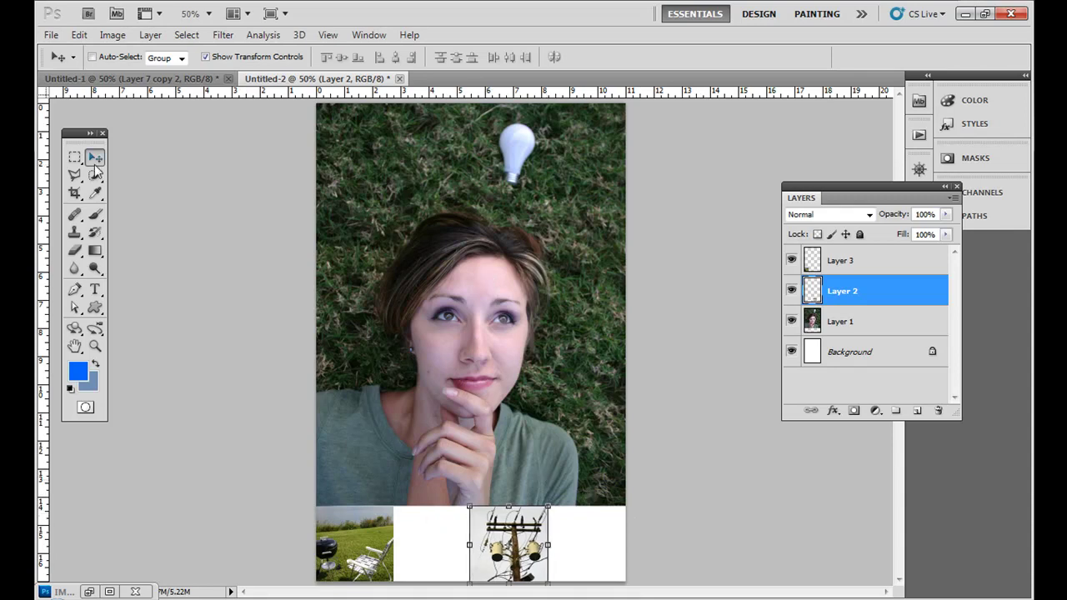
click(140, 77)
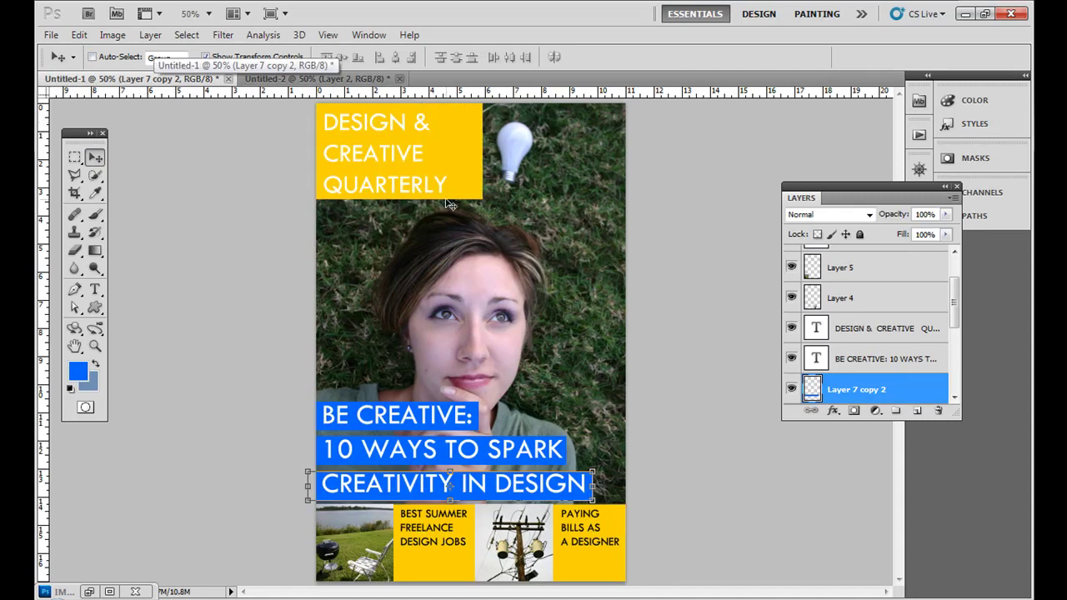
- Add a new Layer 4 in Untitled-2 and move it to the top of the stack
click(341, 78)
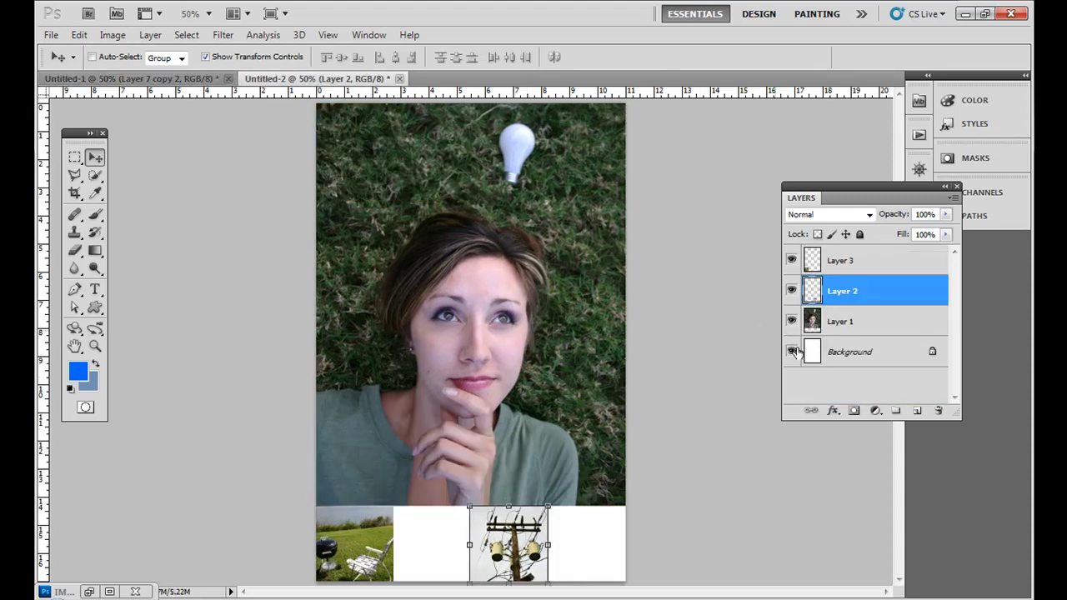
click(916, 412)
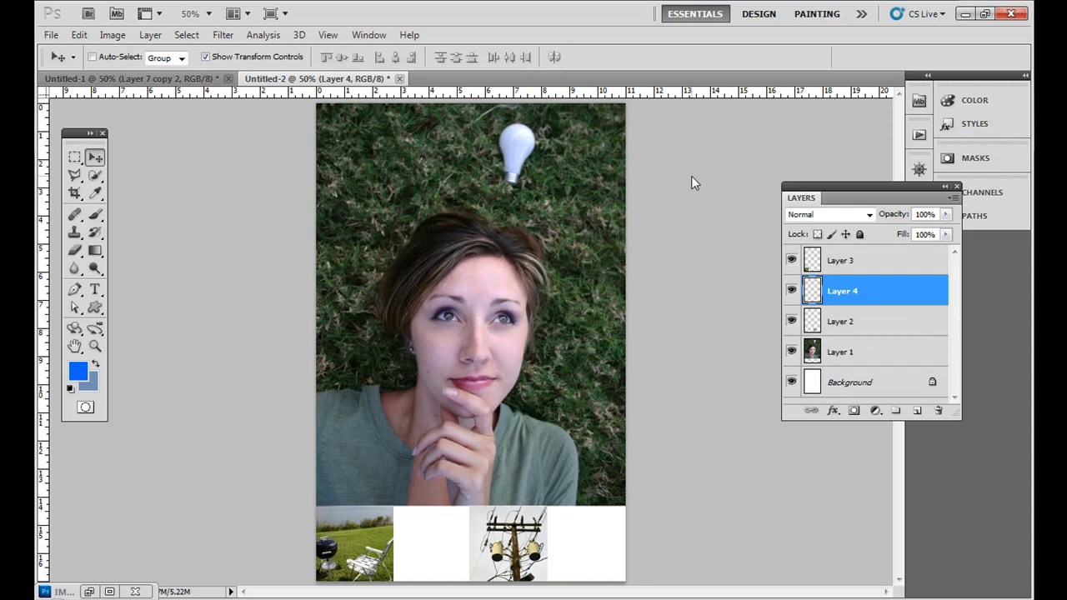
click(75, 160)
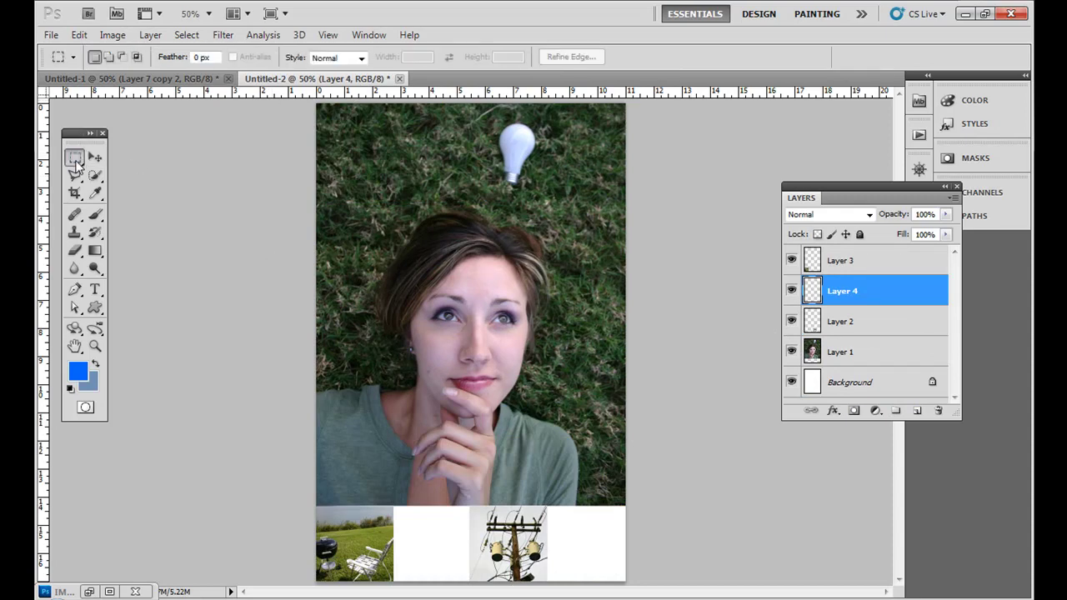
drag(886, 296, 871, 253)
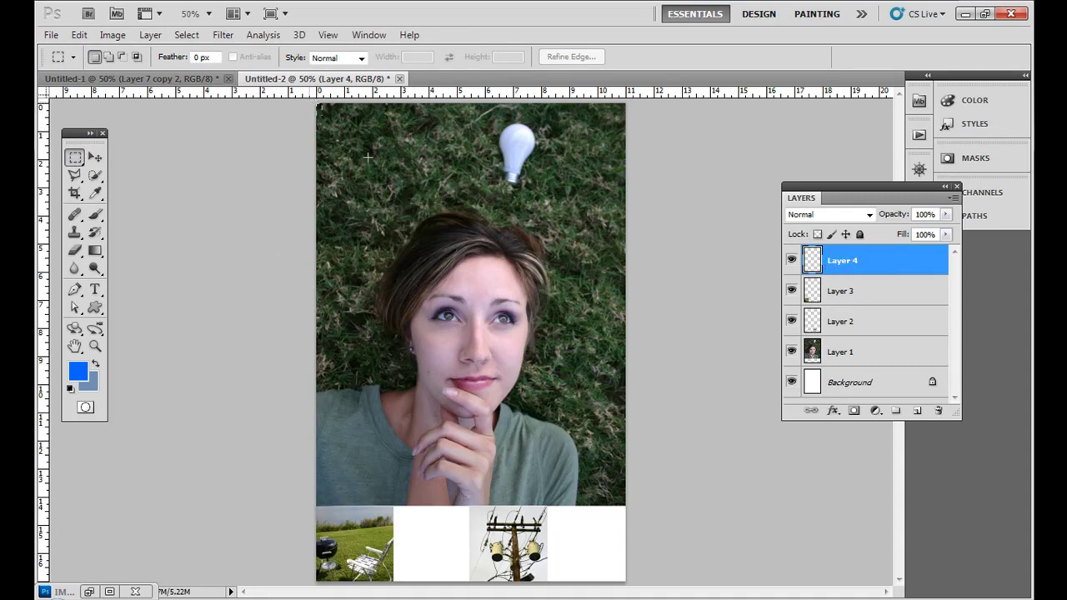
- Fill a rectangular selection at the cover's top-left with yellow ffcc00
drag(316, 103, 495, 222)
click(79, 372)
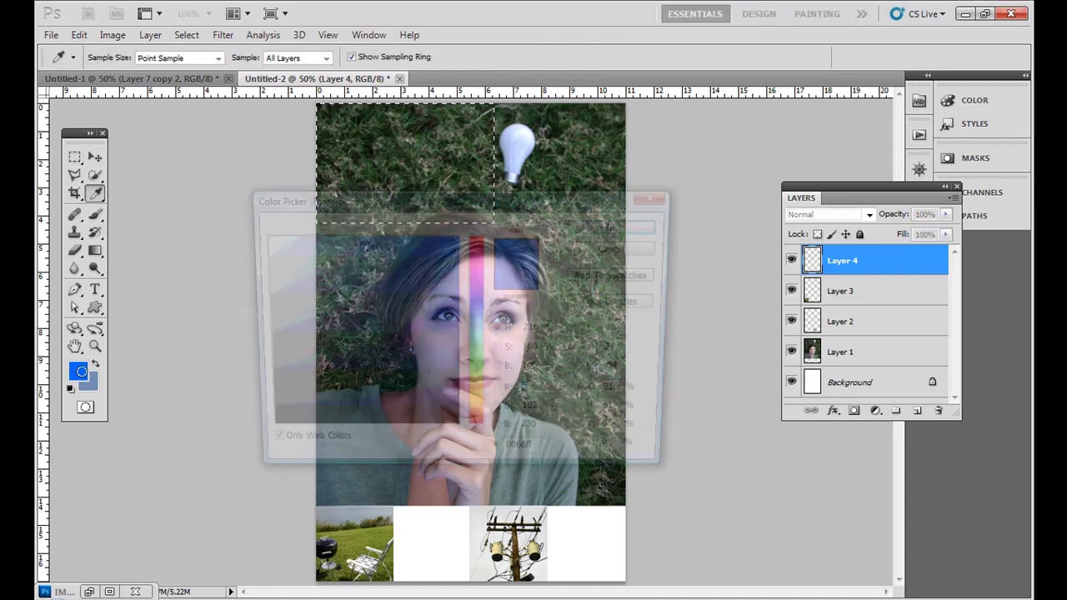
click(539, 457)
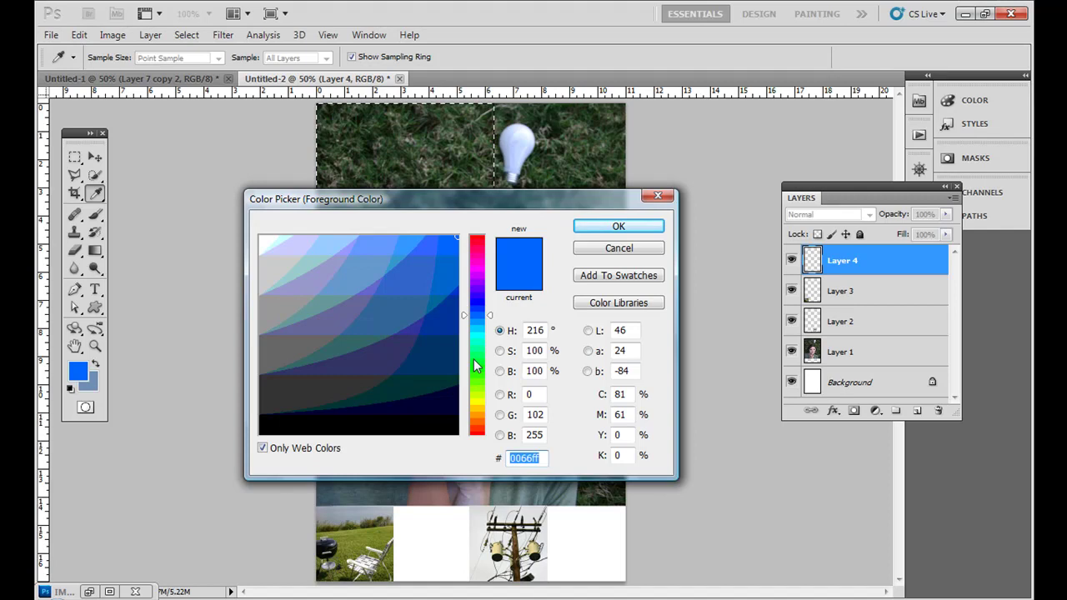
click(475, 408)
click(632, 228)
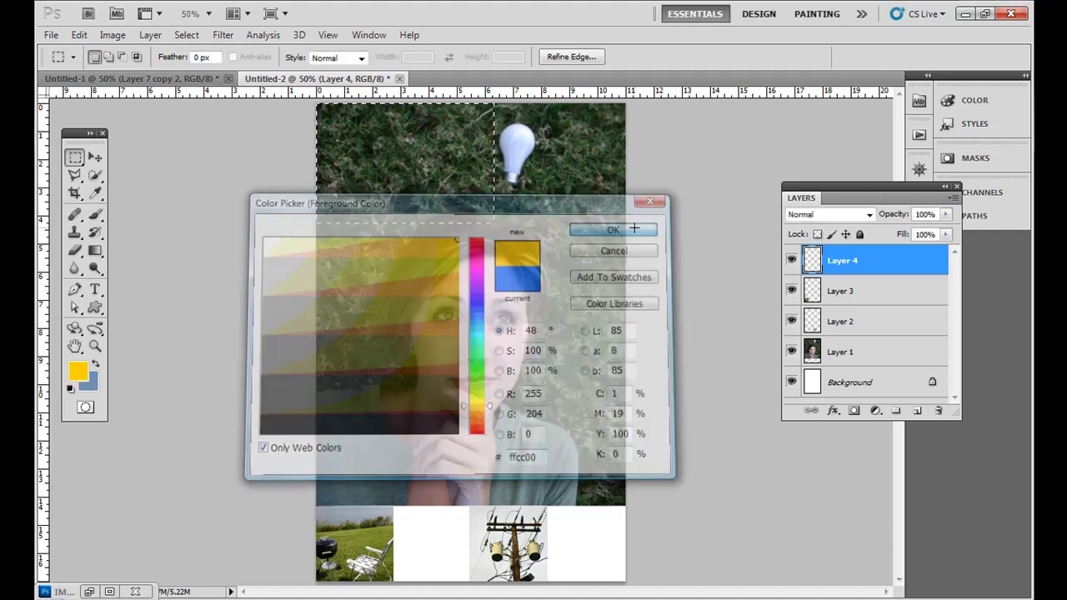
key(alt+BackSpace)
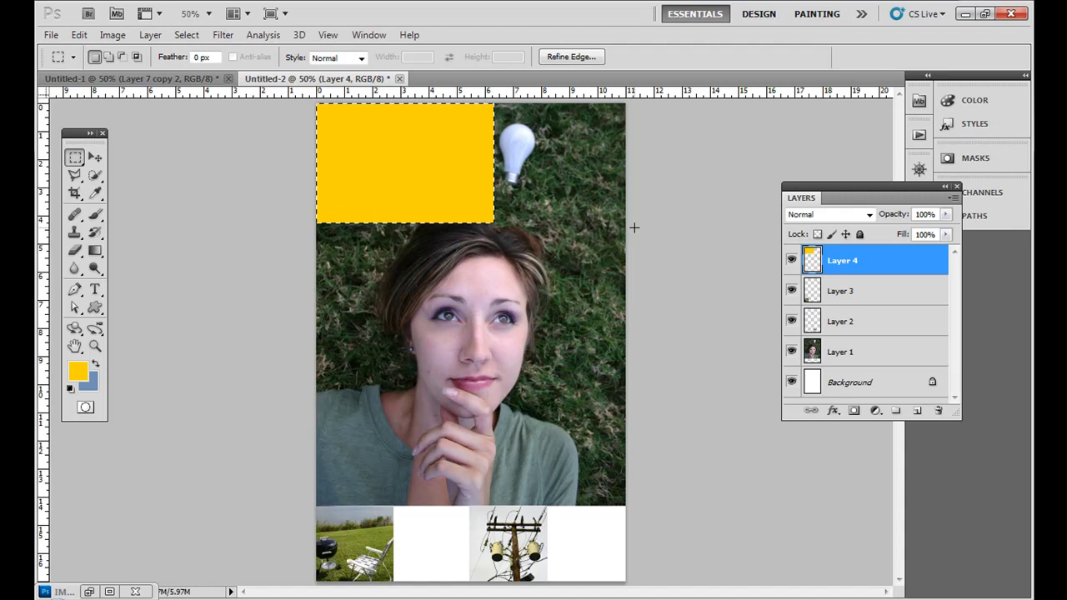
- Deselect the yellow box and set the Type tool colour to white
click(527, 222)
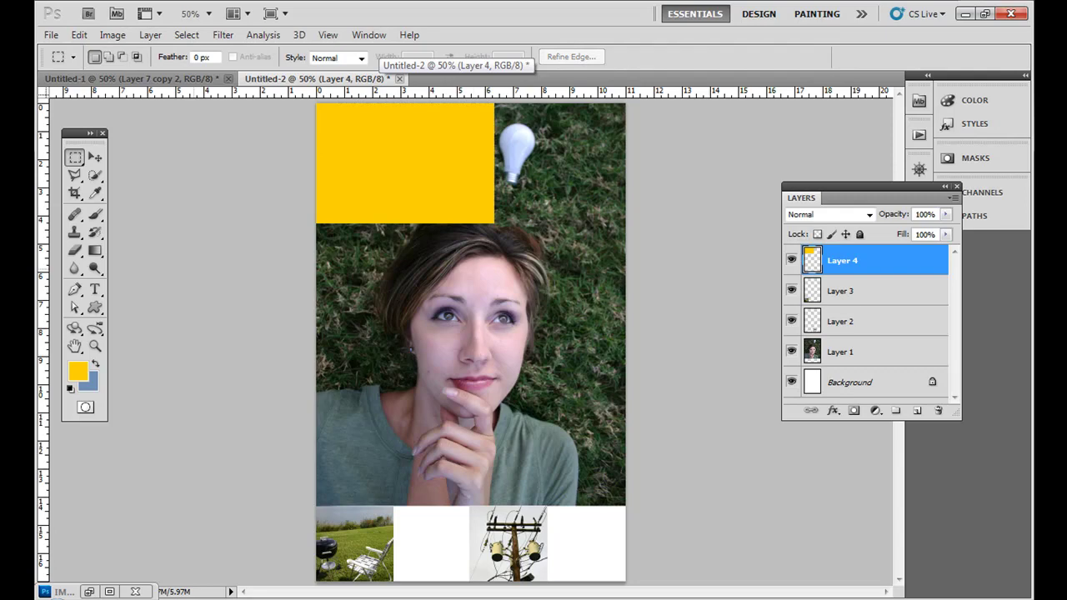
click(95, 290)
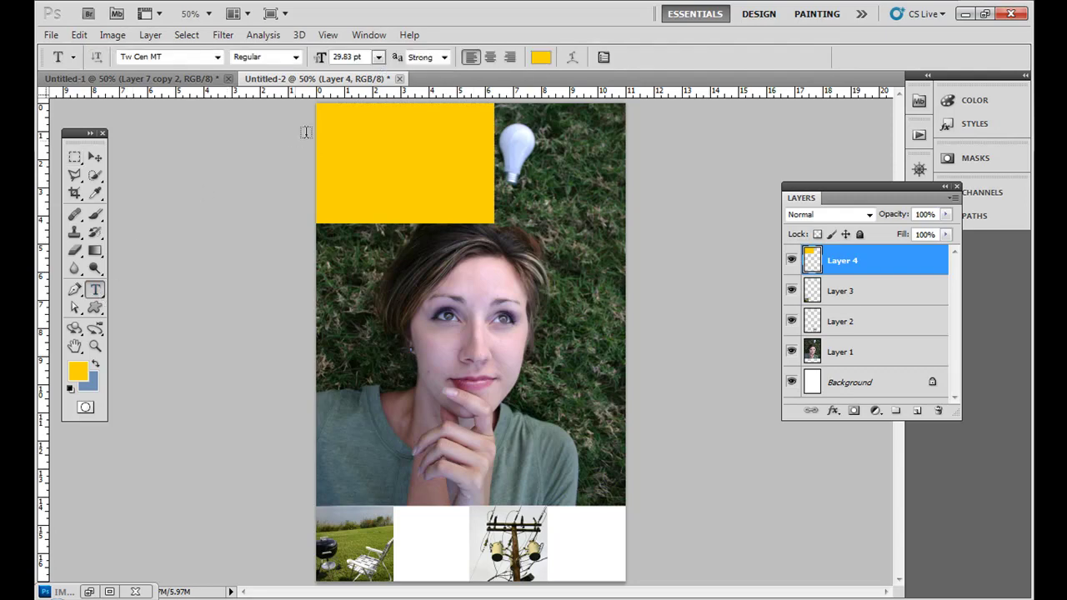
click(540, 56)
click(322, 303)
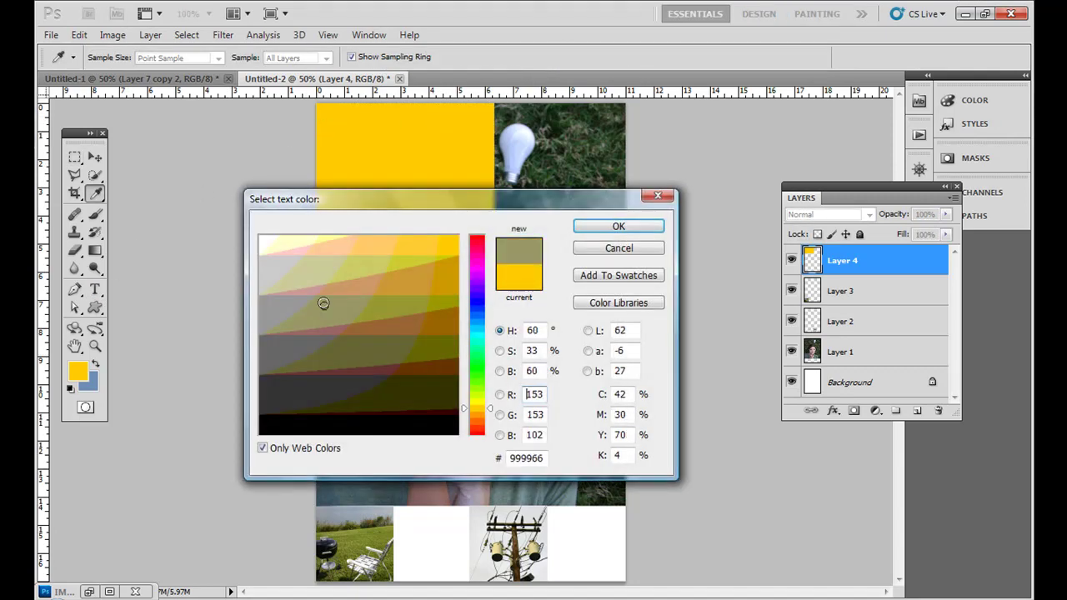
click(260, 237)
click(617, 227)
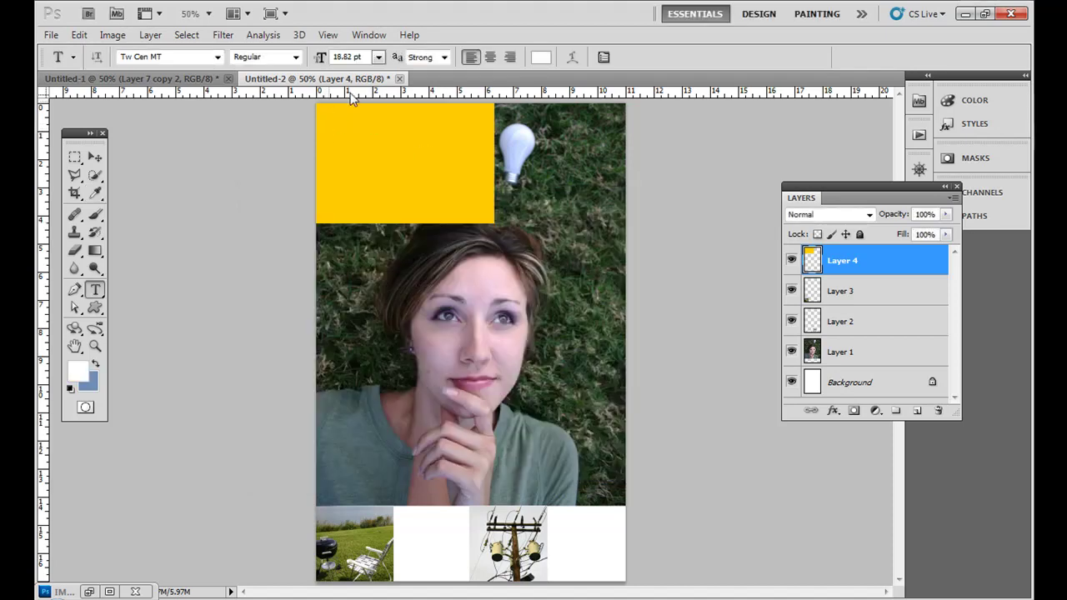
click(229, 79)
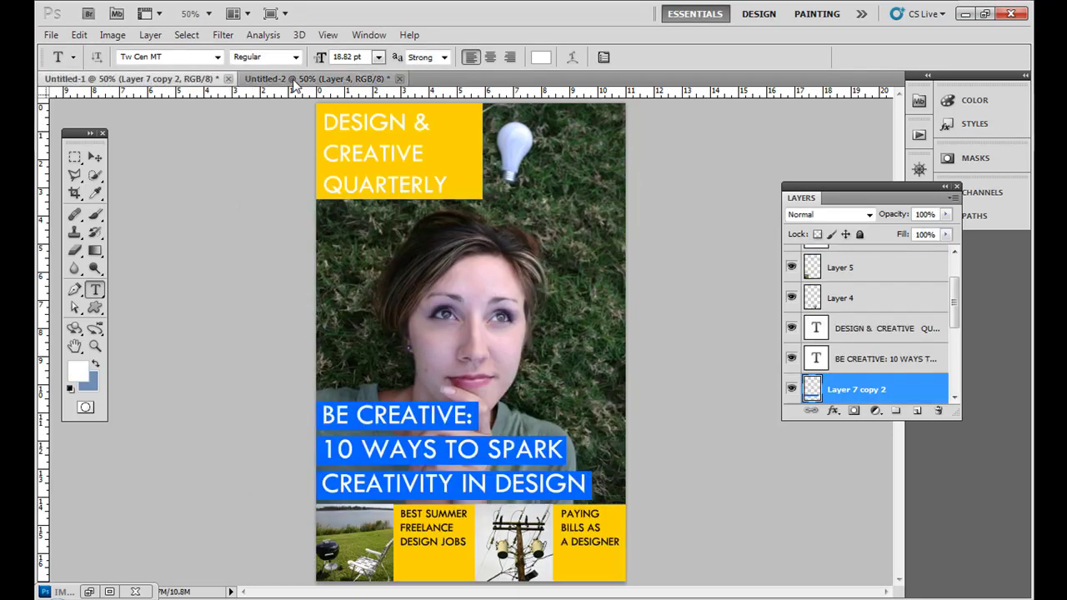
click(293, 79)
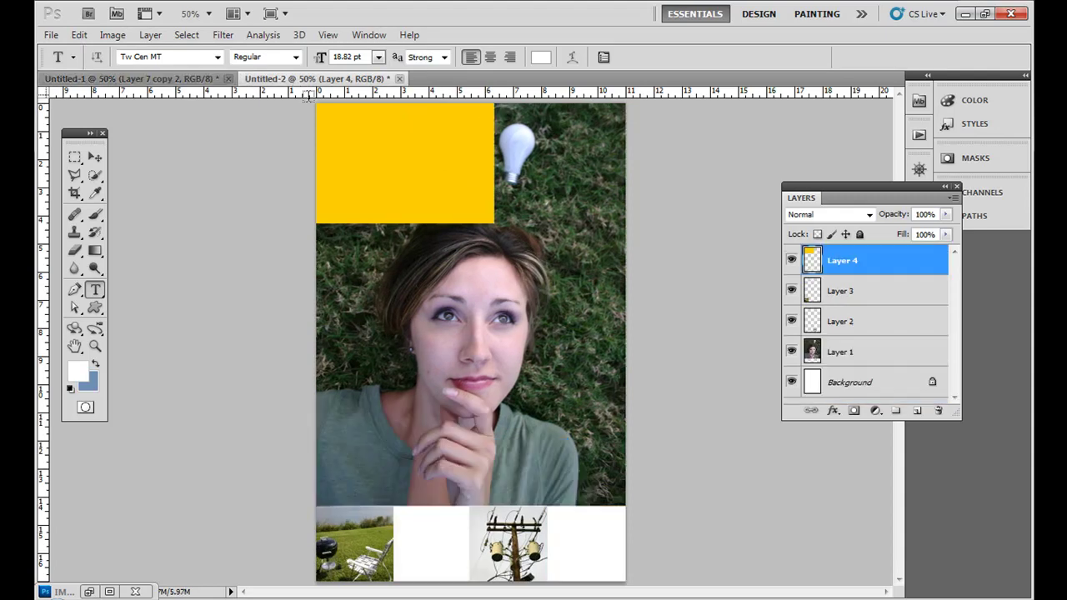
- Type the title 'Design & Creative Quarterly' in the yellow box and scale it to fit
click(325, 135)
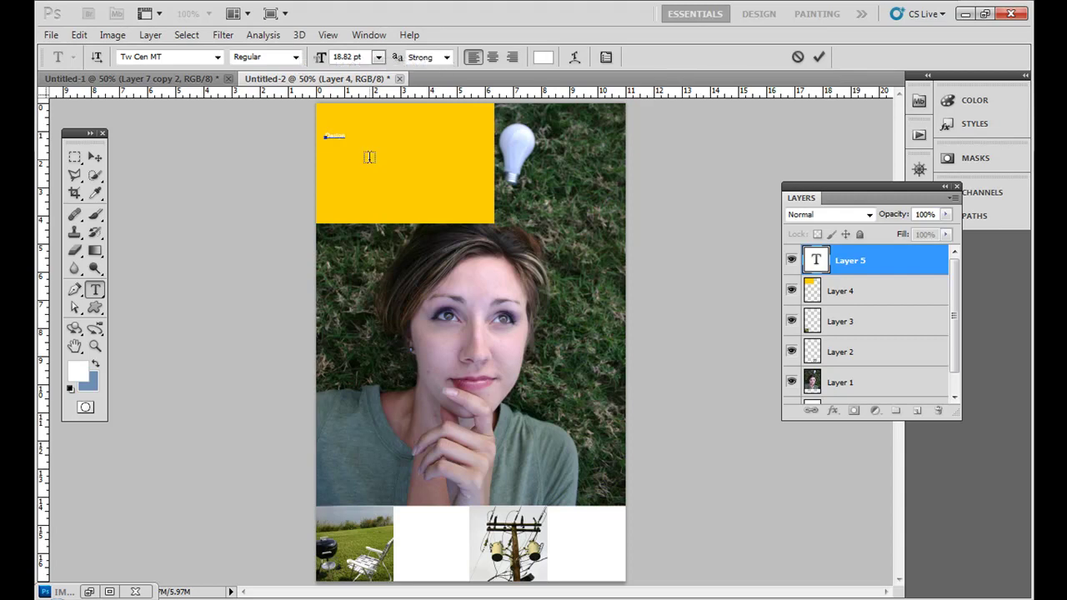
text(sign & Creative Quart)
click(95, 156)
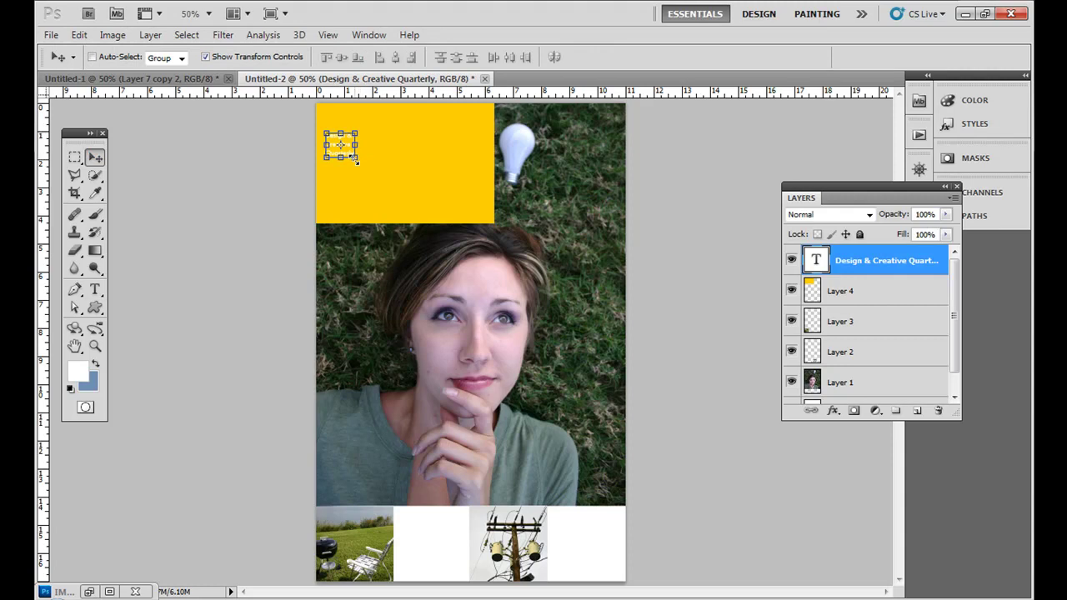
drag(356, 157, 442, 198)
drag(412, 160, 417, 182)
key(Return)
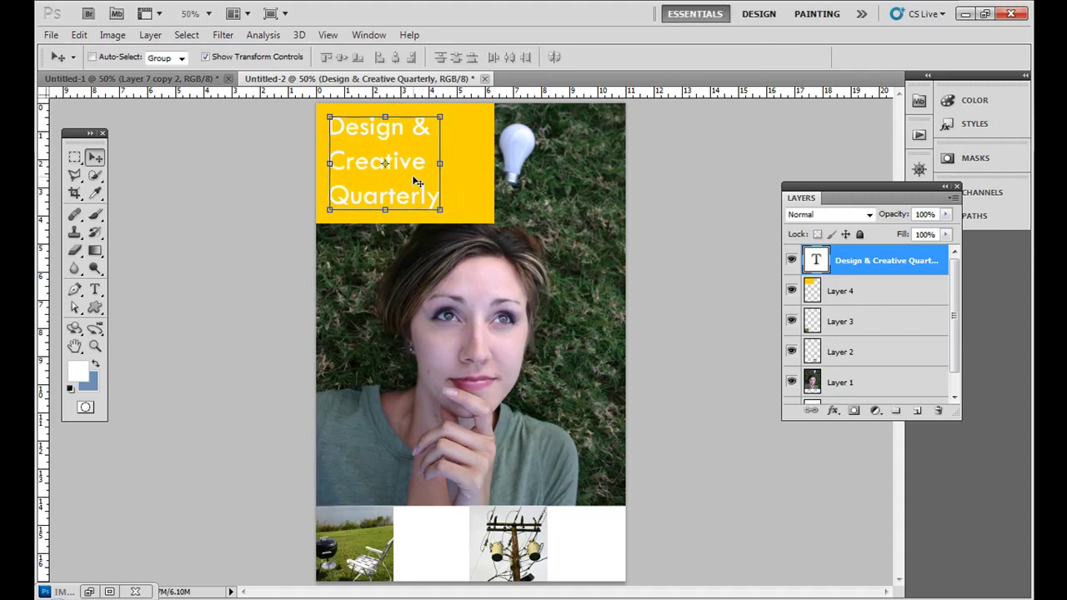
key(m)
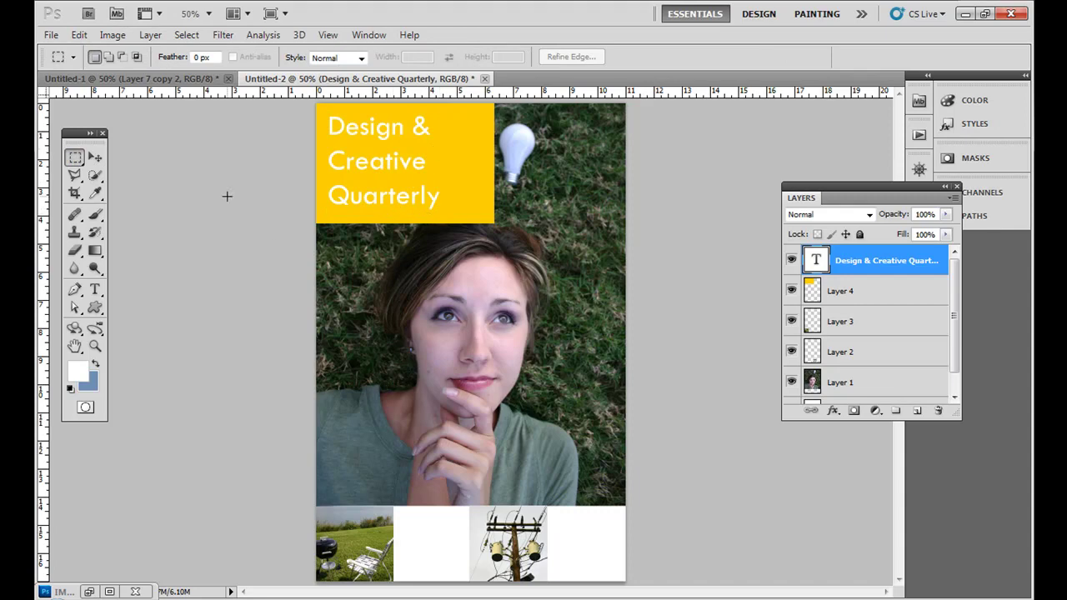
- Start a caption text layer beside the first thumbnail and make its text black
click(218, 82)
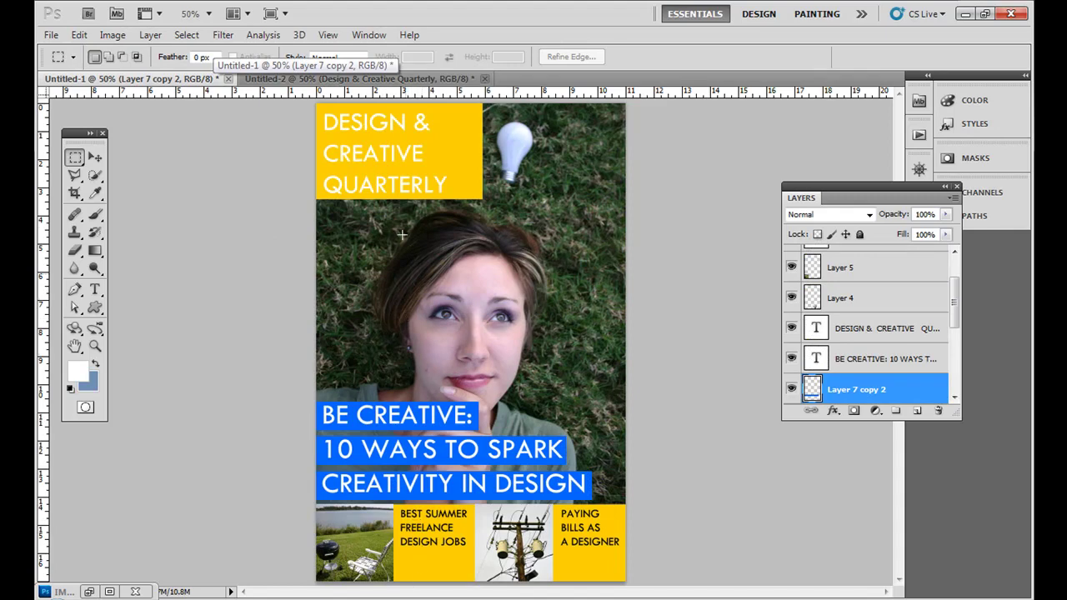
click(406, 79)
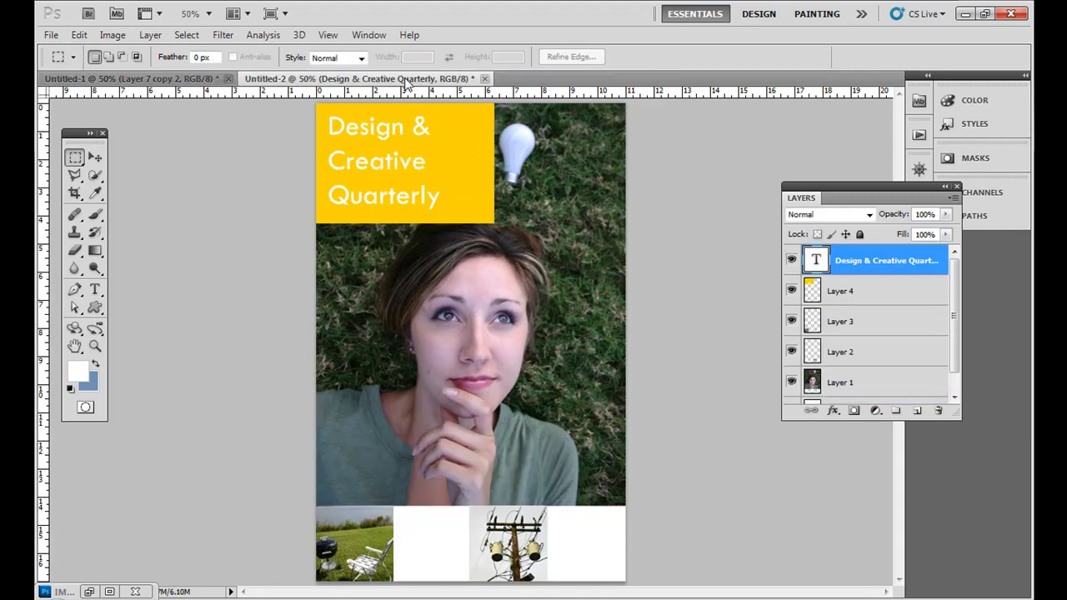
click(97, 291)
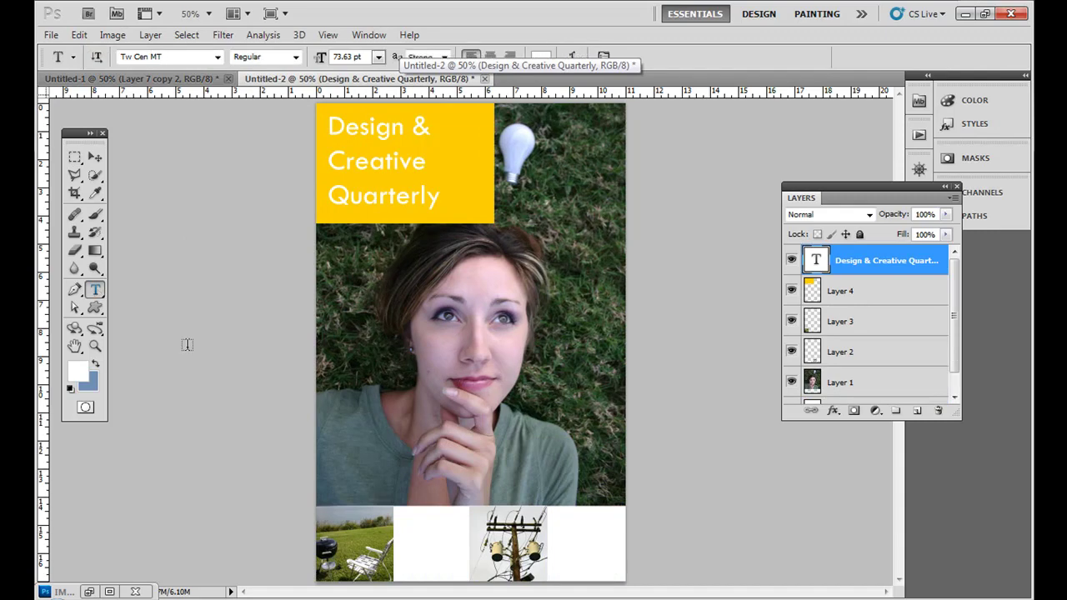
click(399, 520)
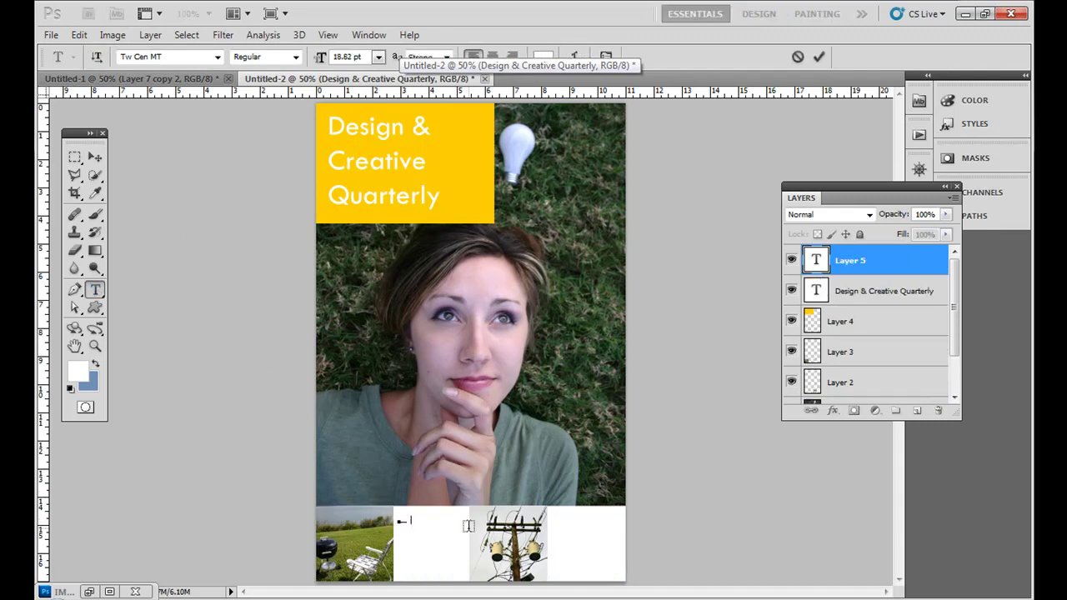
key(ctrl+a)
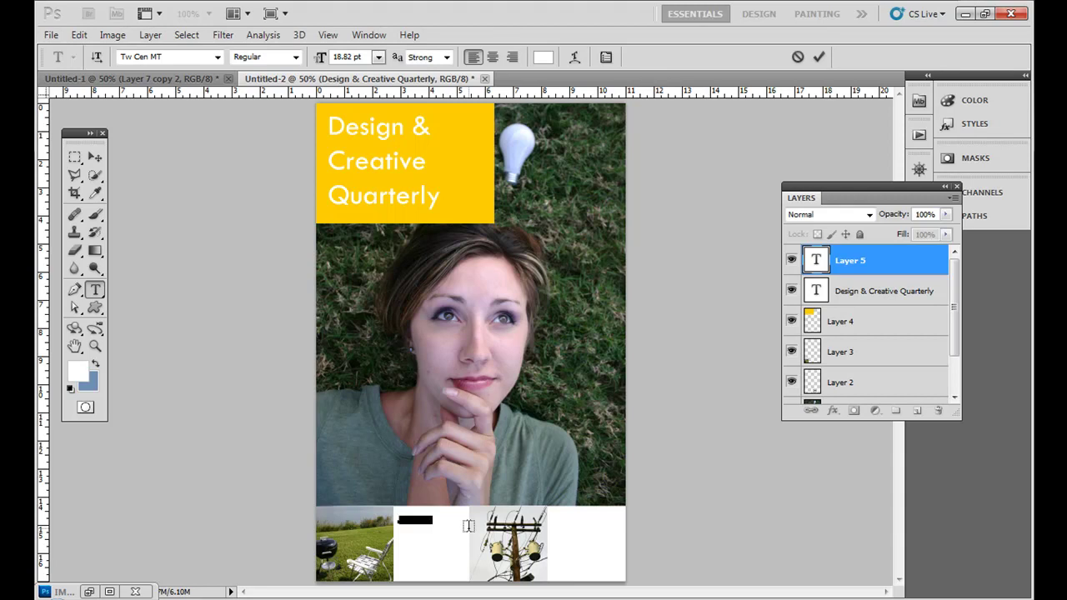
key(Left)
key(ctrl+a)
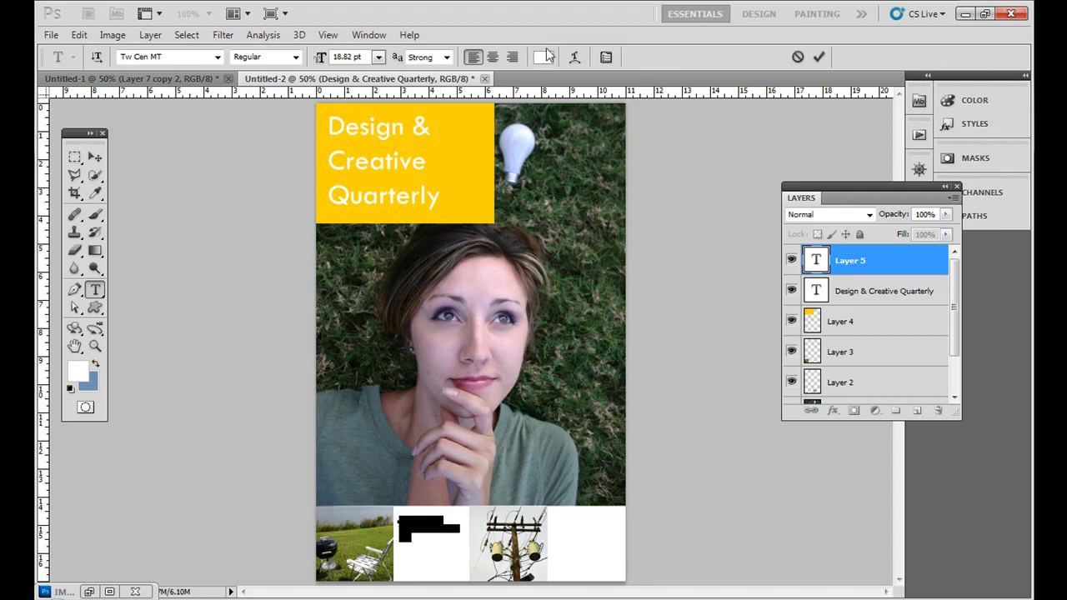
click(543, 57)
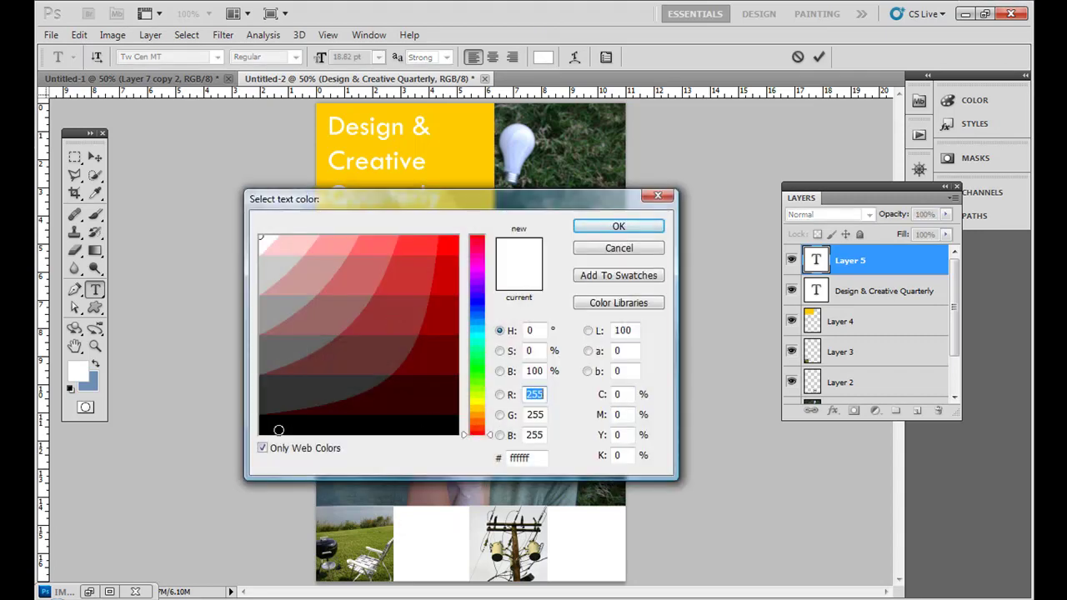
click(279, 430)
click(617, 227)
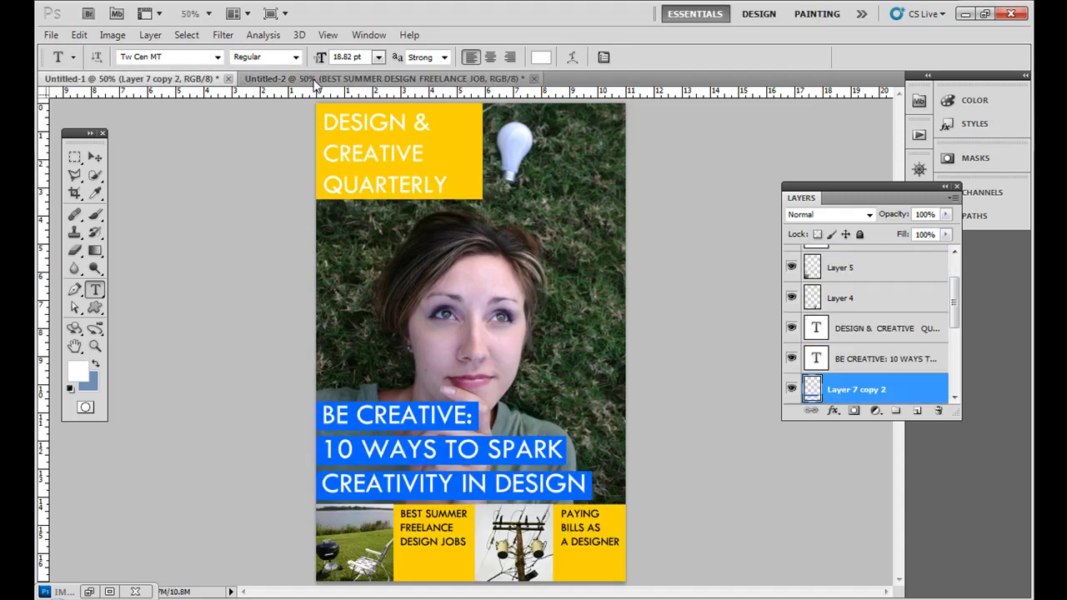
- Delete the empty Layer 5 and retype the caption with 'FREELANCE DESIGN'
click(313, 81)
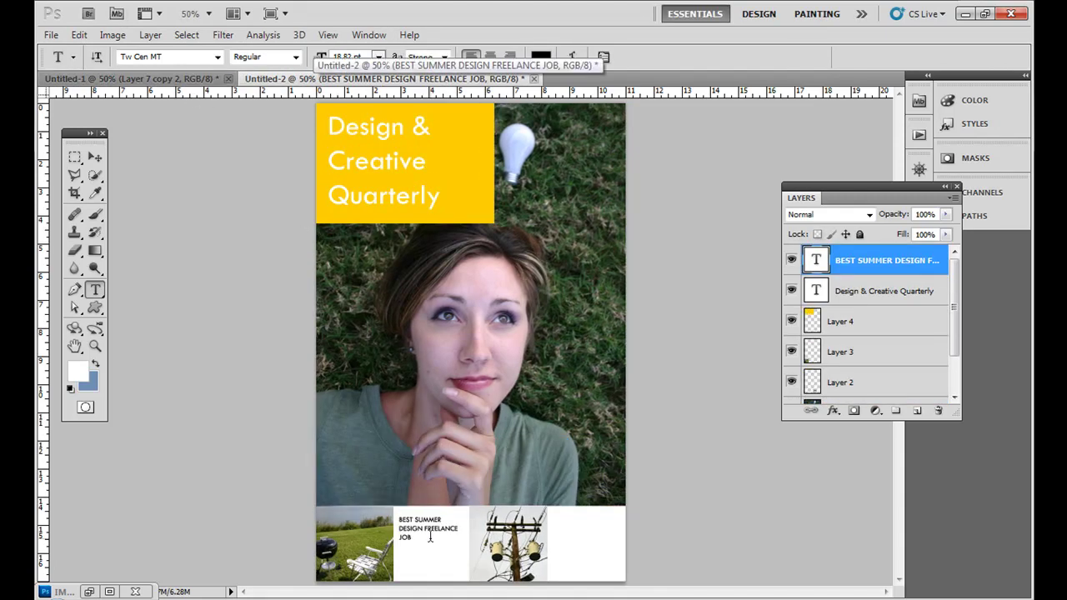
click(398, 529)
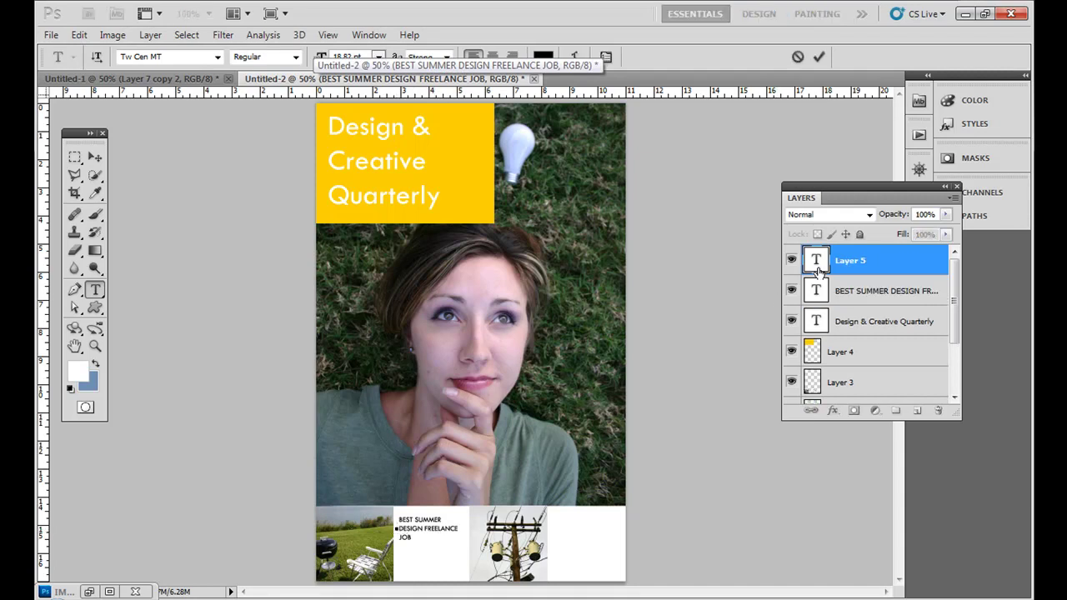
drag(821, 269, 939, 412)
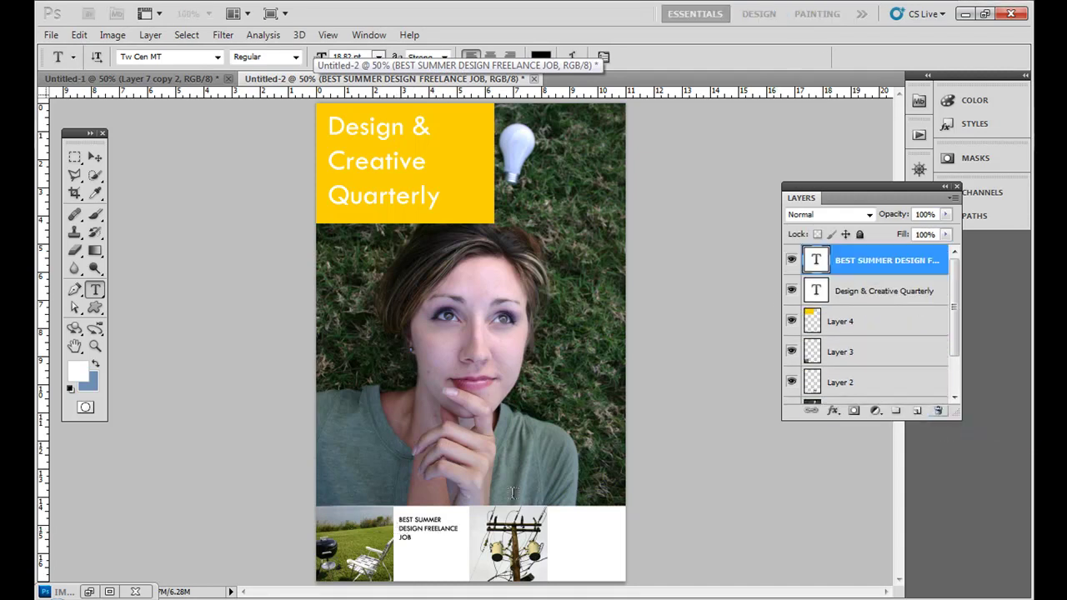
drag(415, 535, 398, 526)
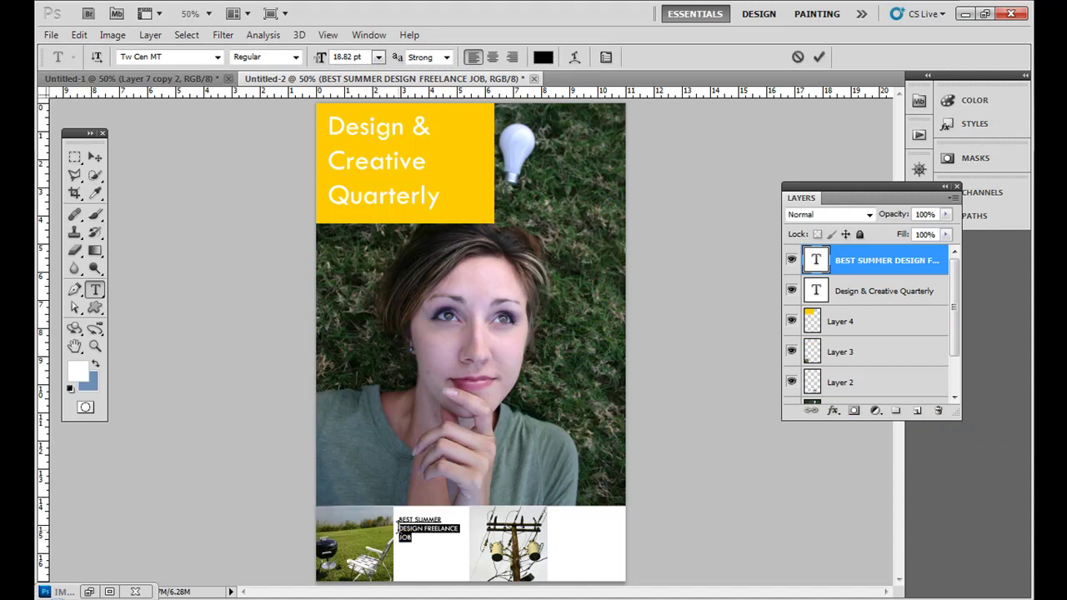
text(FREELANCE )
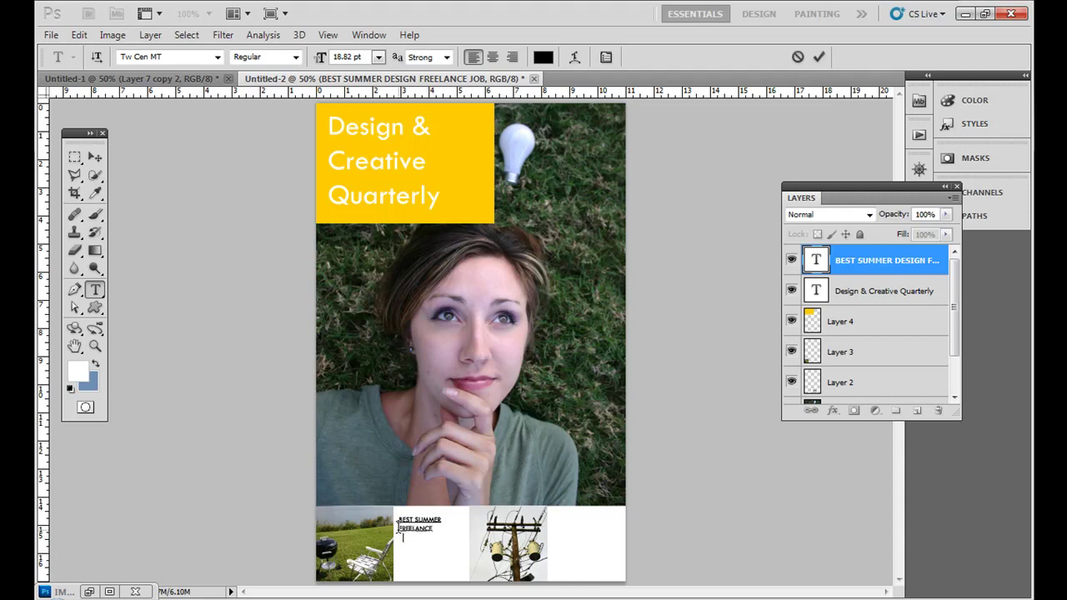
text(DESIGN JOBS)
- Scale up the BEST SUMMER caption, duplicate it, and move the copy right of the pole thumbnail
click(94, 157)
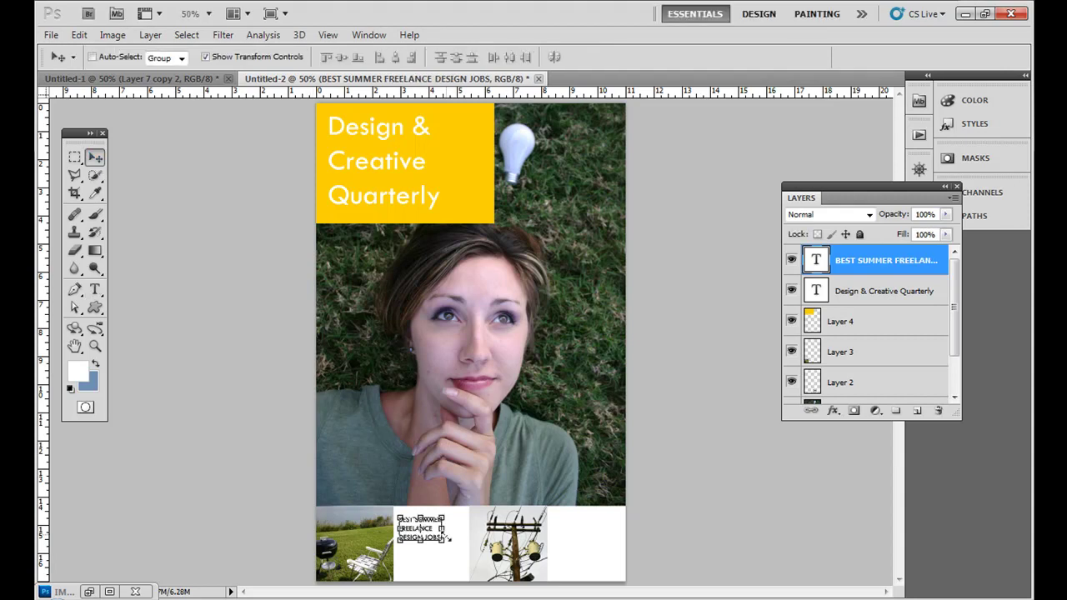
mouse_move(449, 544)
mouse_down()
mouse_move(472, 566)
mouse_move(450, 551)
mouse_up()
key(Return)
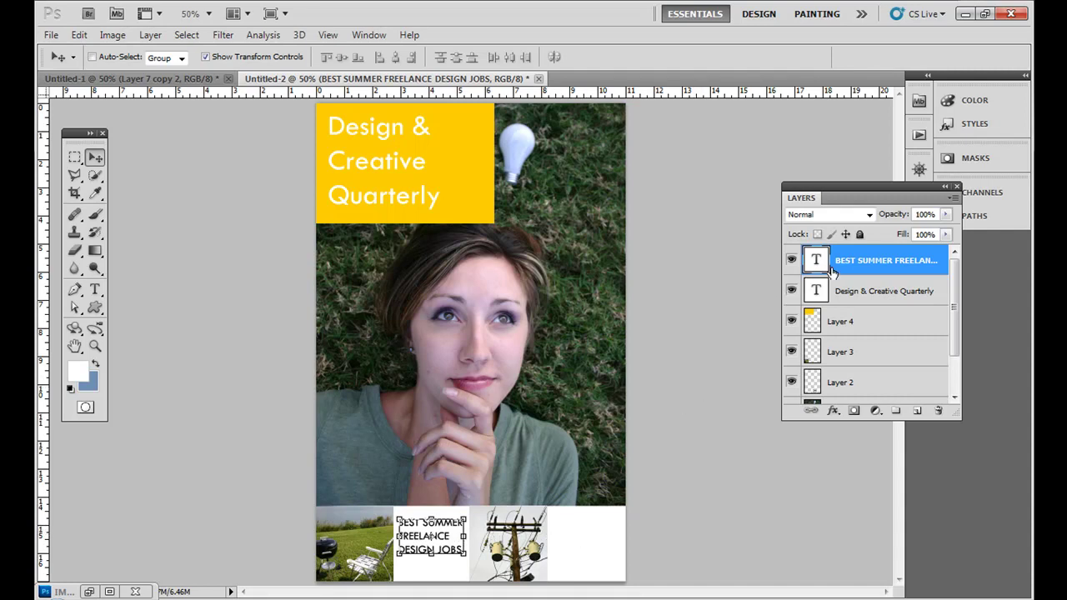
key(ctrl+j)
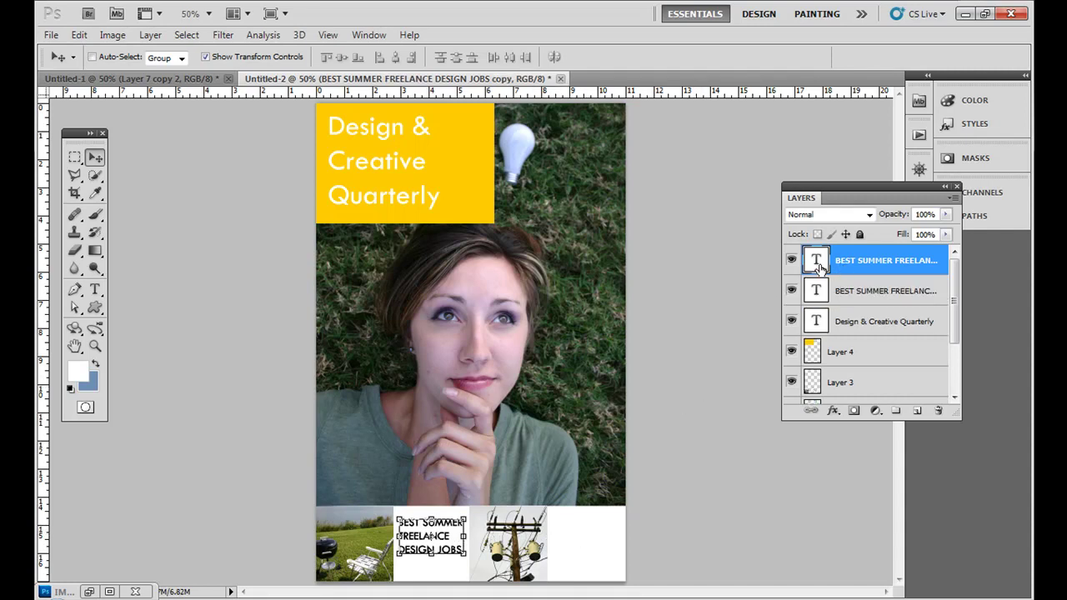
drag(447, 534, 619, 542)
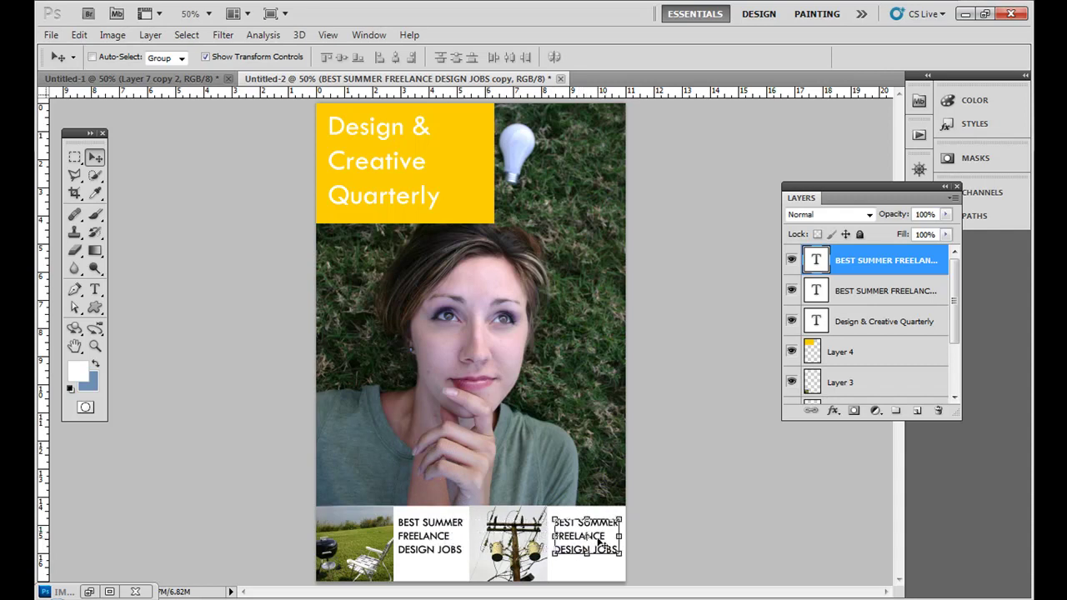
- Replace the duplicate caption with 'PAYING BILLS AS A DESIGNER' and nudge it slightly left
double_click(816, 260)
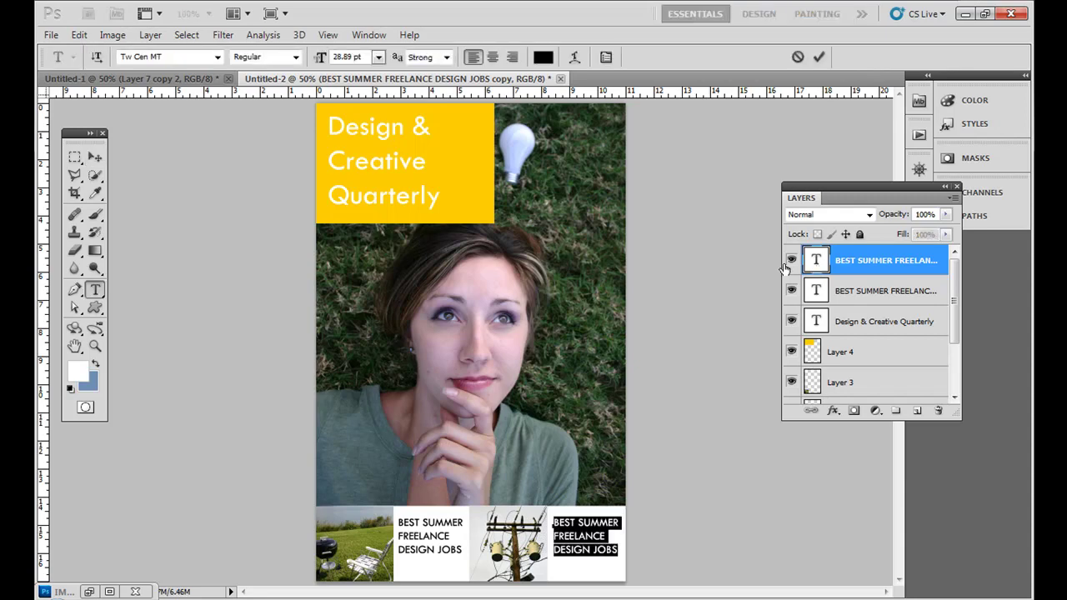
key(ctrl+h)
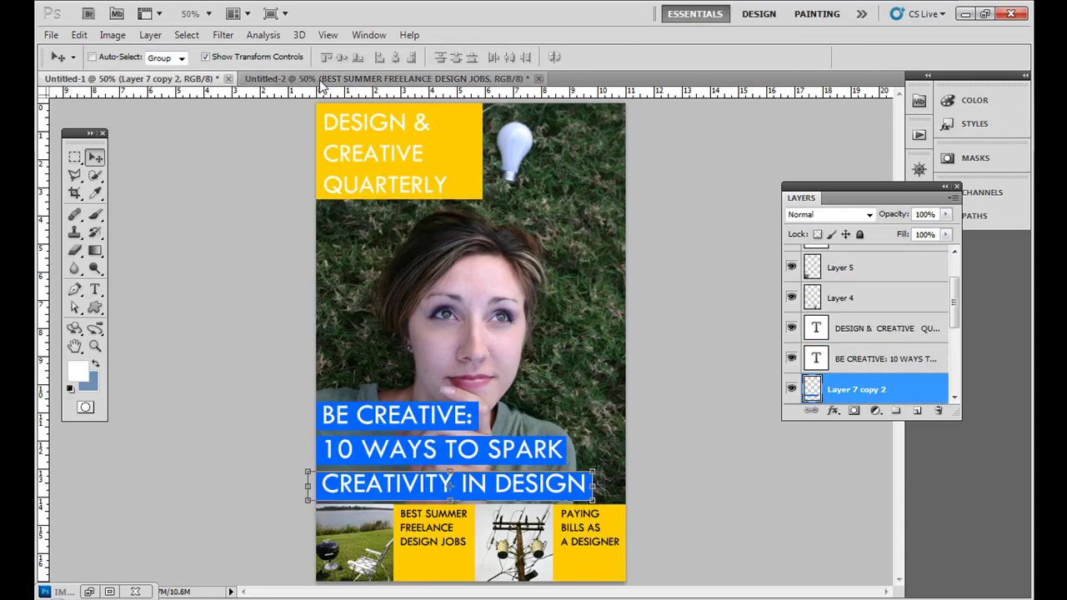
key(ctrl+Return)
key(v)
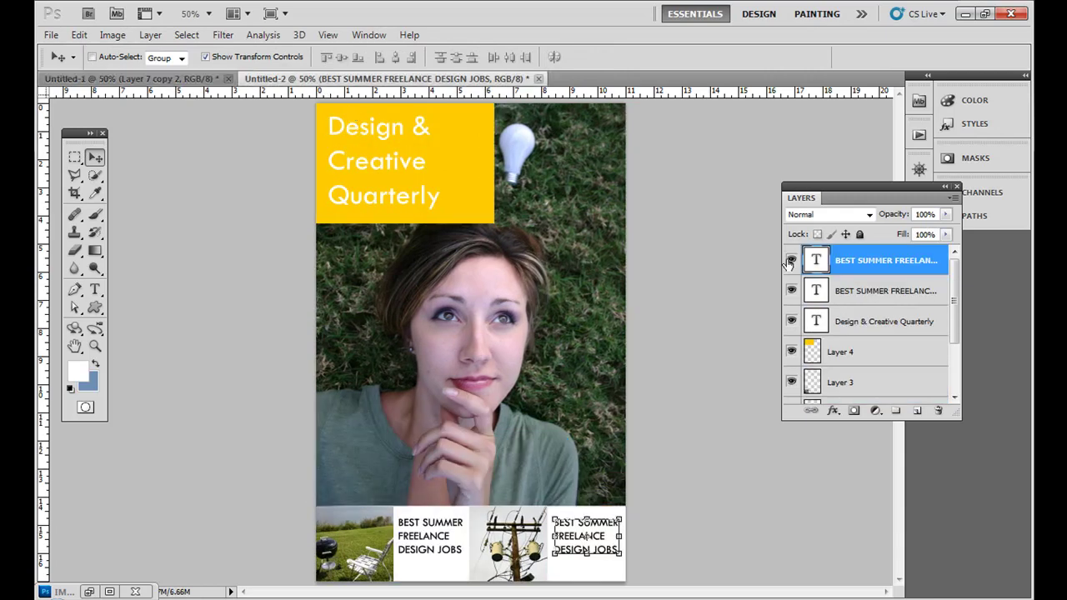
double_click(818, 261)
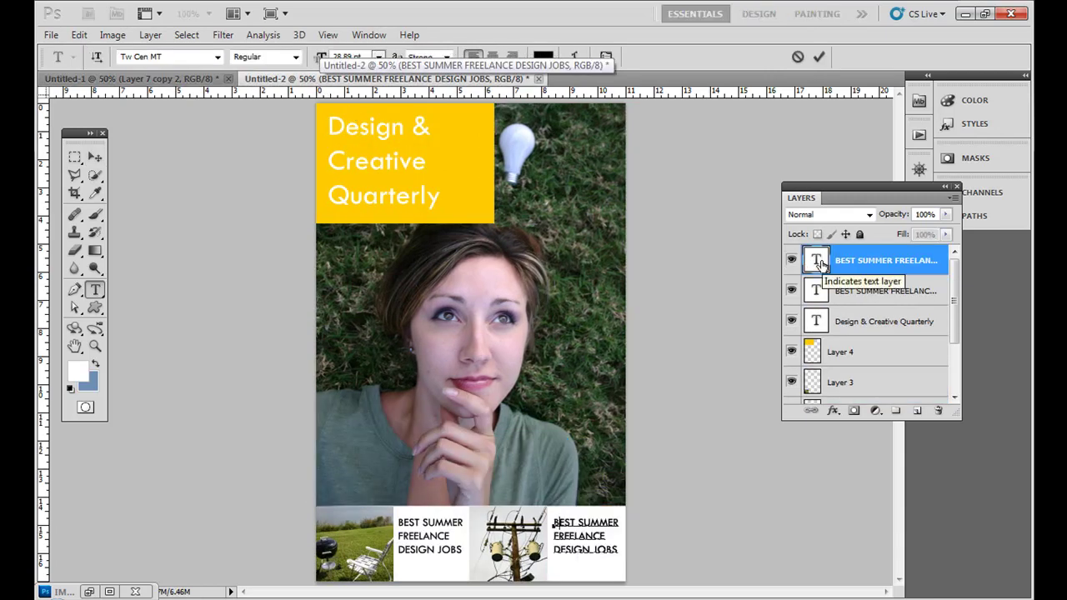
text(.)
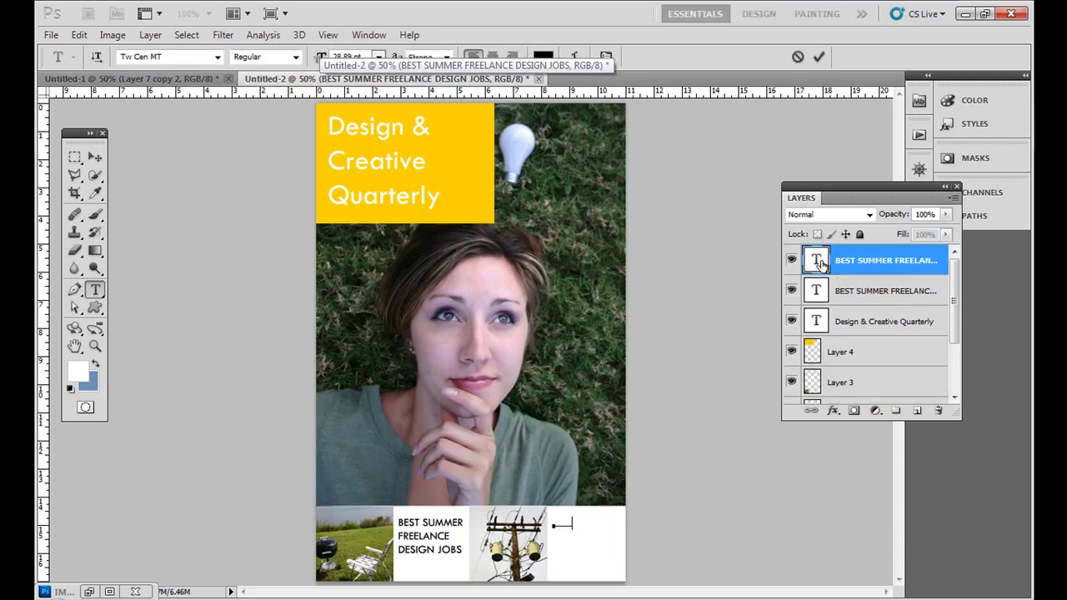
text(PAYING BILLS )
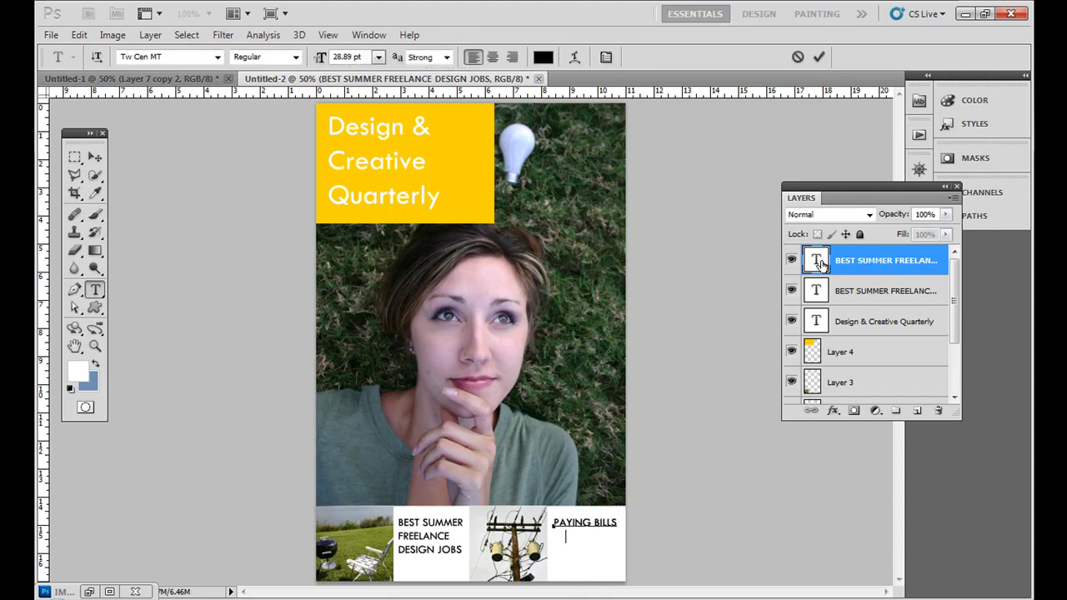
text(AS A DESIGNER)
click(97, 173)
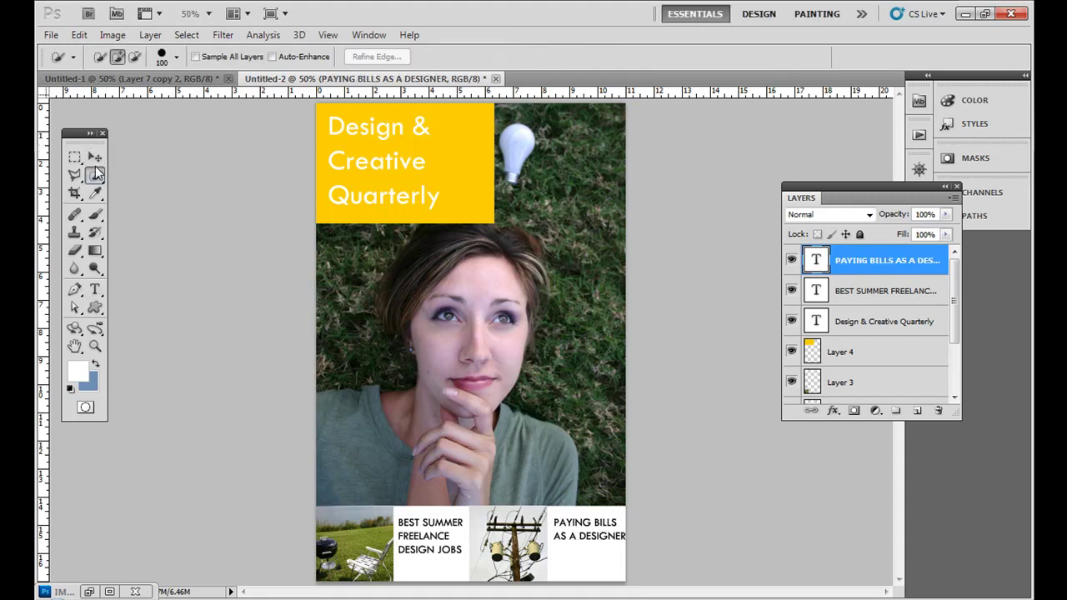
click(96, 160)
key(Left)
key(Left)
key(Left)
key(Left)
key(Left)
key(Left)
key(Left)
key(Left)
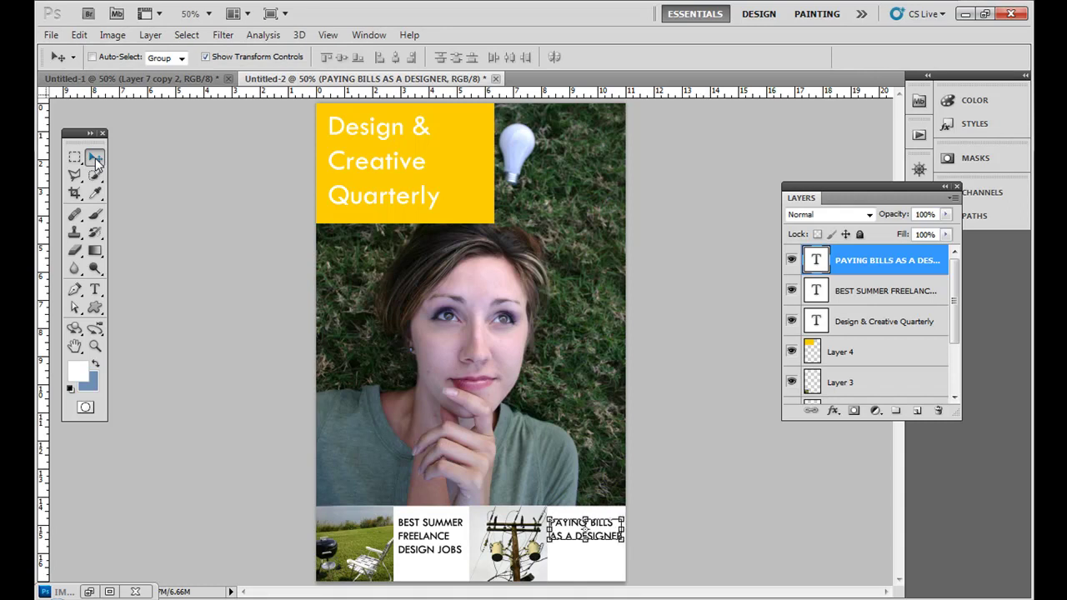
- Nudge the BEST SUMMER caption slightly left and select the power-pole photo layer
click(837, 299)
key(Left)
key(Left)
key(Left)
key(Left)
key(Left)
key(Left)
key(Left)
key(Left)
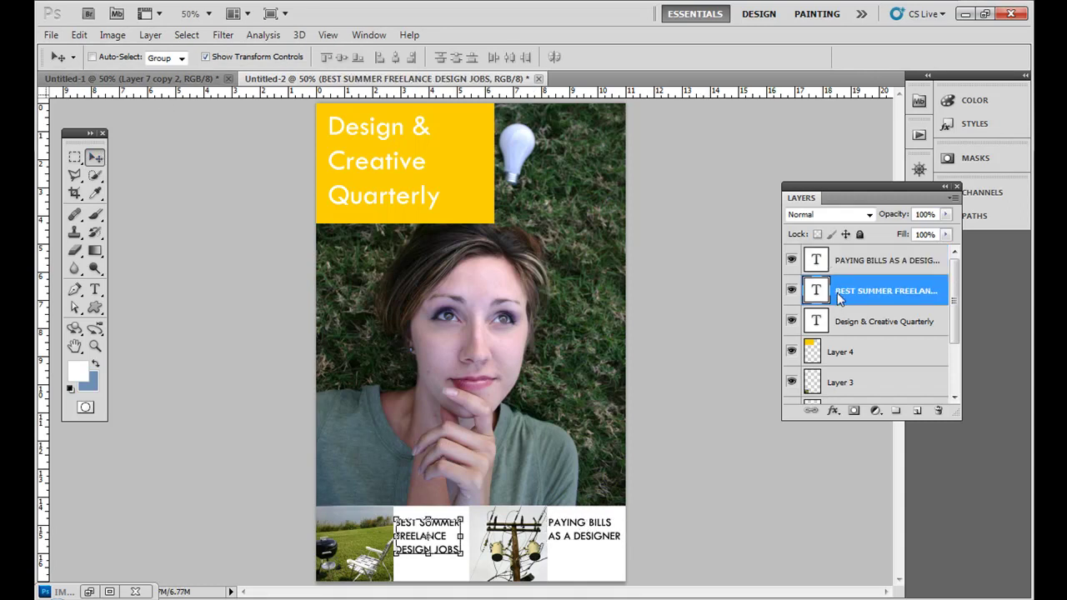
click(849, 385)
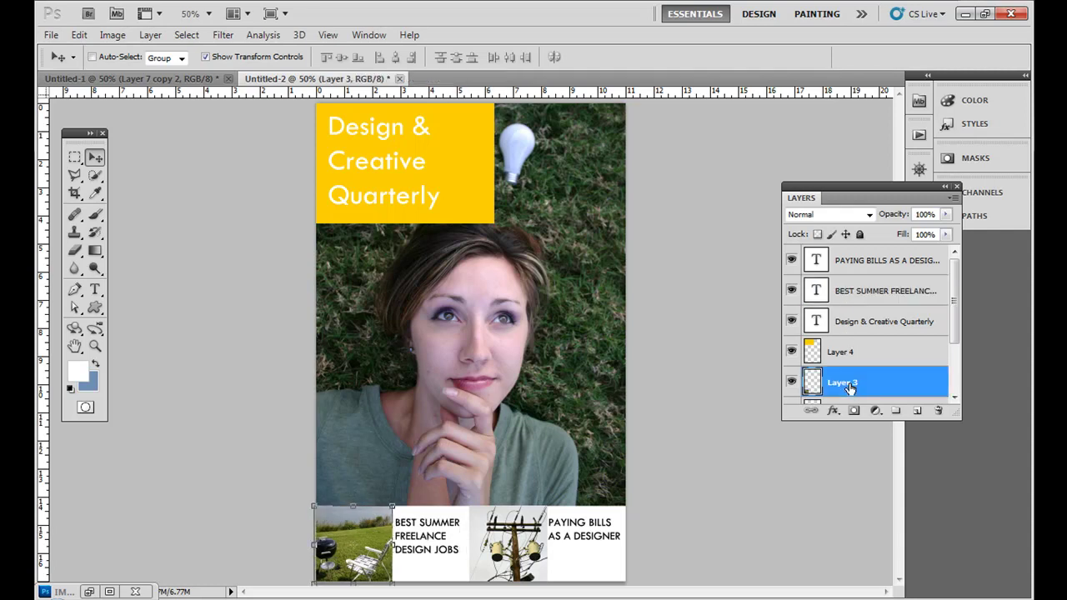
scroll(850, 367, down, 3)
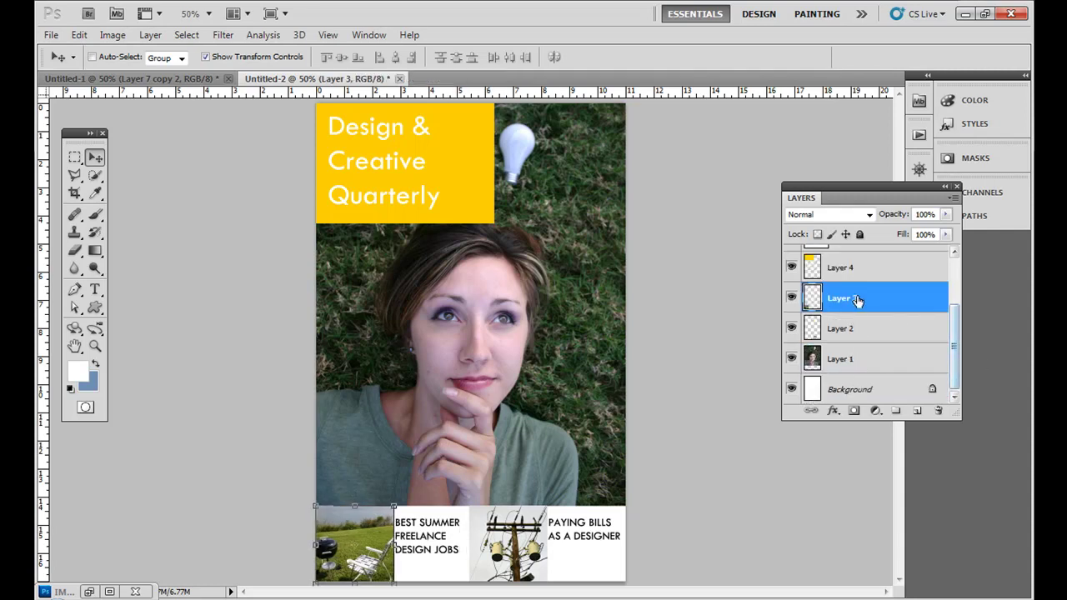
click(858, 333)
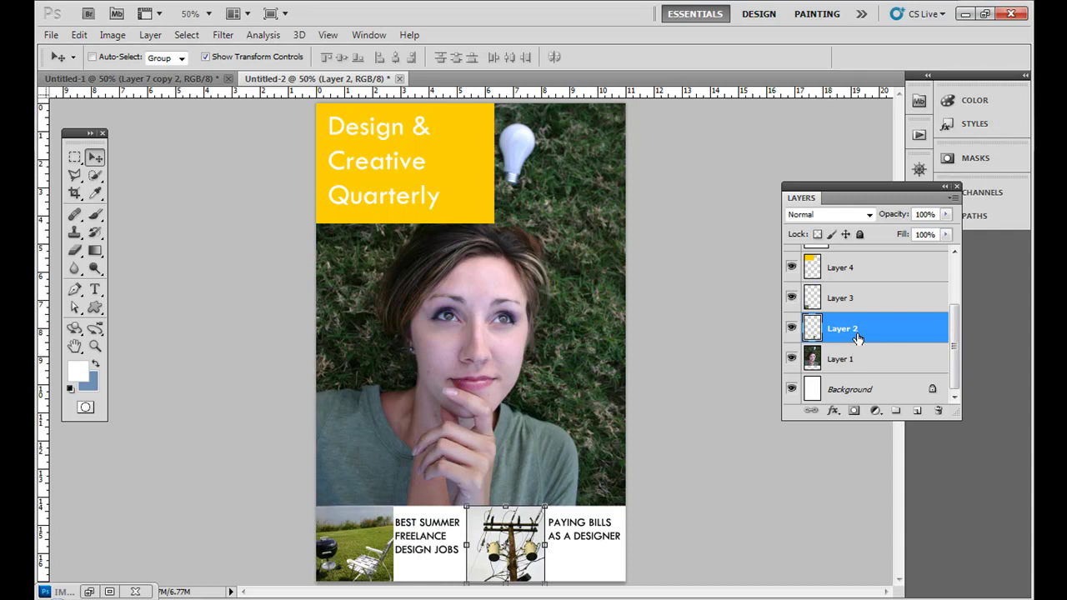
- Compare with the finished cover in Untitled-1, then return to the Untitled-2 cover
click(75, 158)
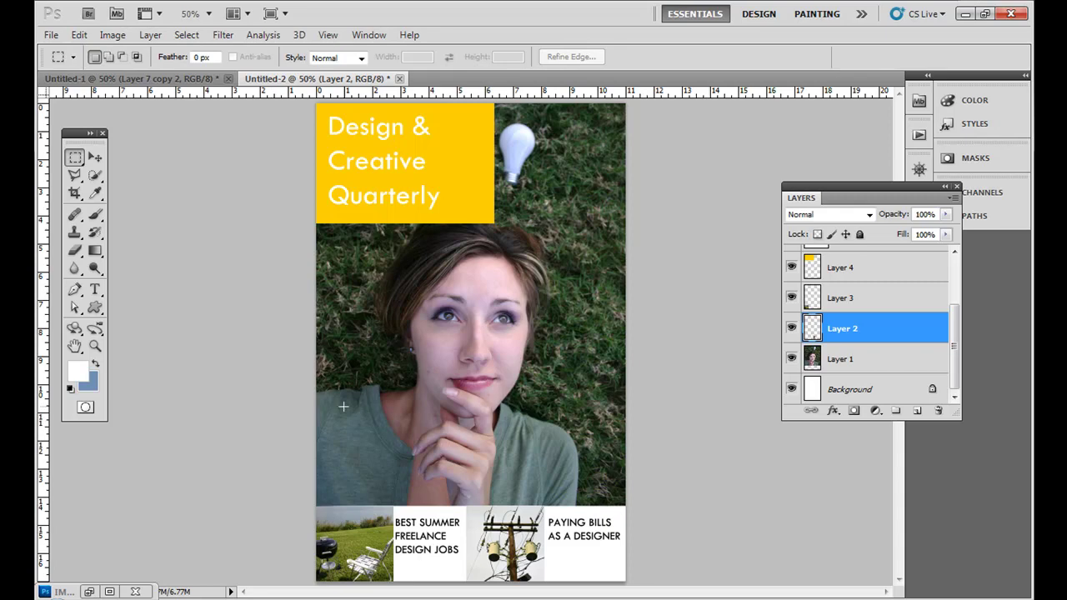
click(177, 80)
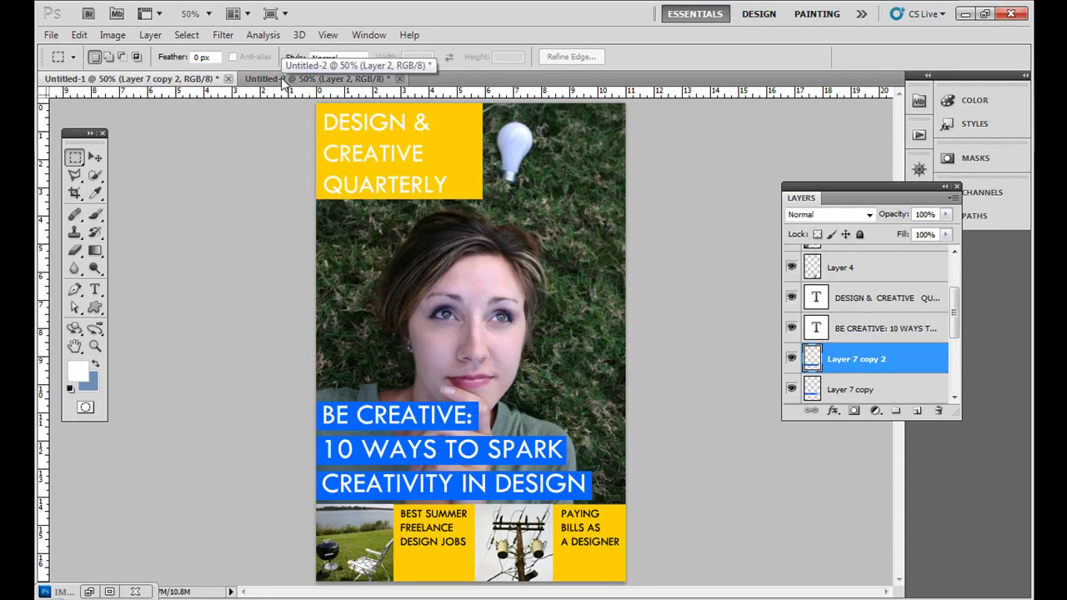
click(283, 80)
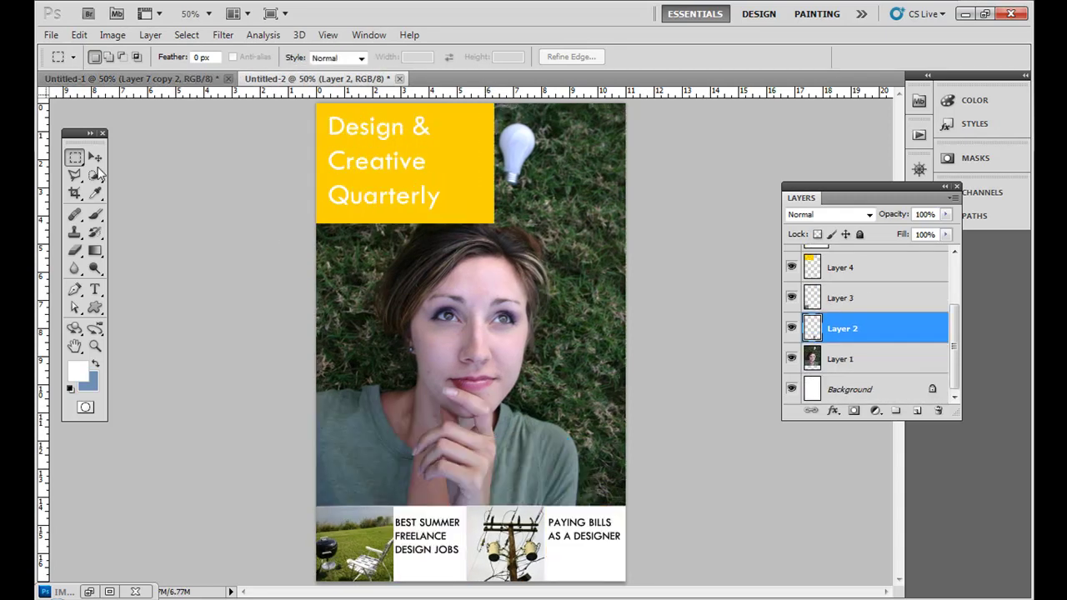
click(95, 290)
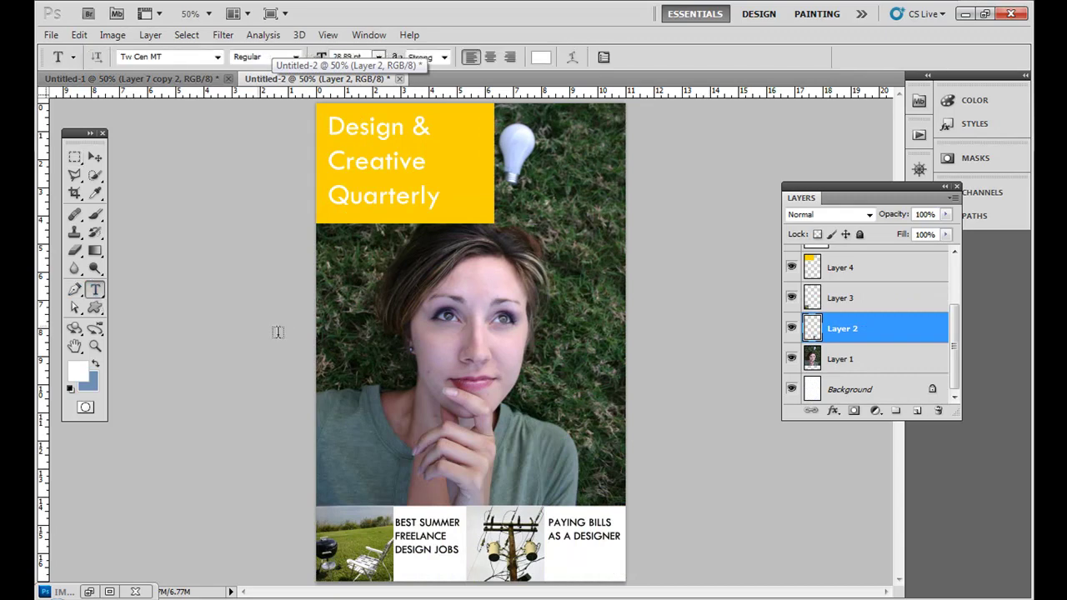
- Type the headline 'BE CREATIVE' / '10 WAYS TO SPARK' over the woman's shirt
click(326, 407)
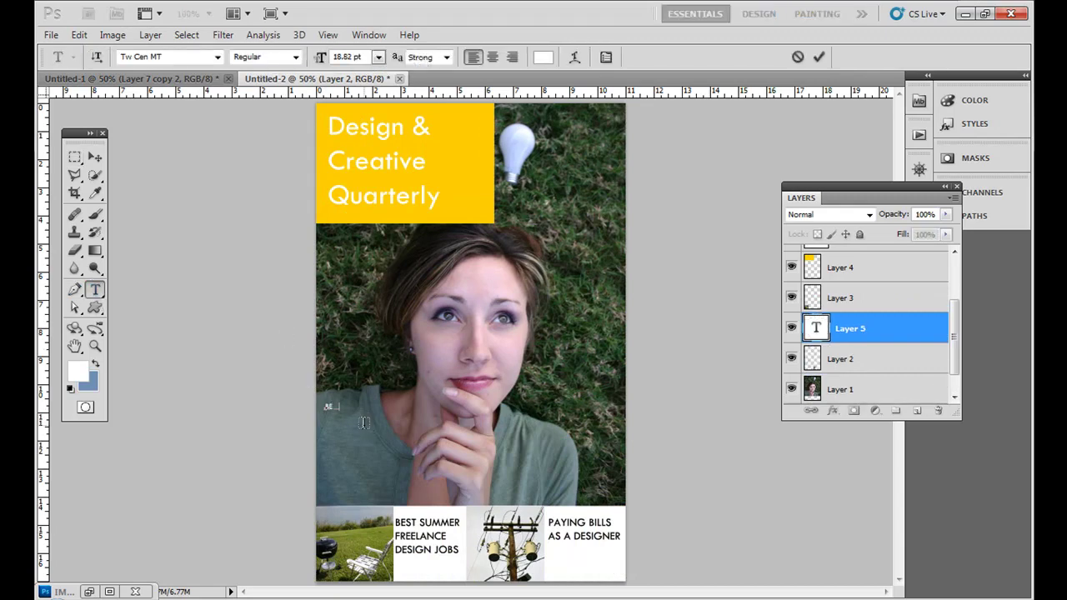
text(BE CREATIVE)
key(Return)
text(10 WAYS TO SPARK)
click(95, 157)
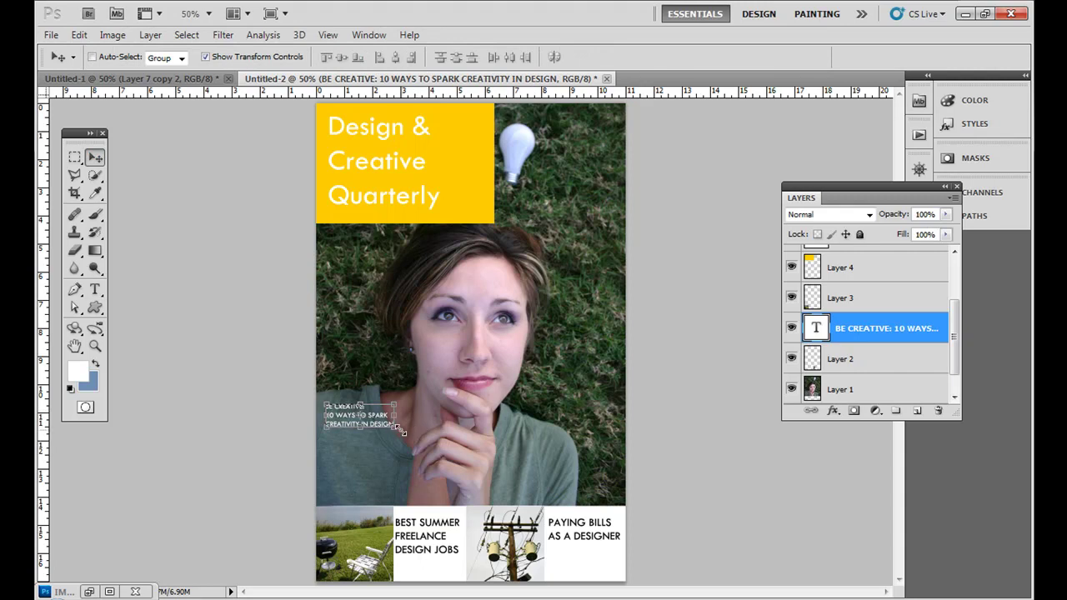
- Scale the headline up across the lower photo and shift it slightly left
key(ctrl+t)
drag(396, 429, 553, 513)
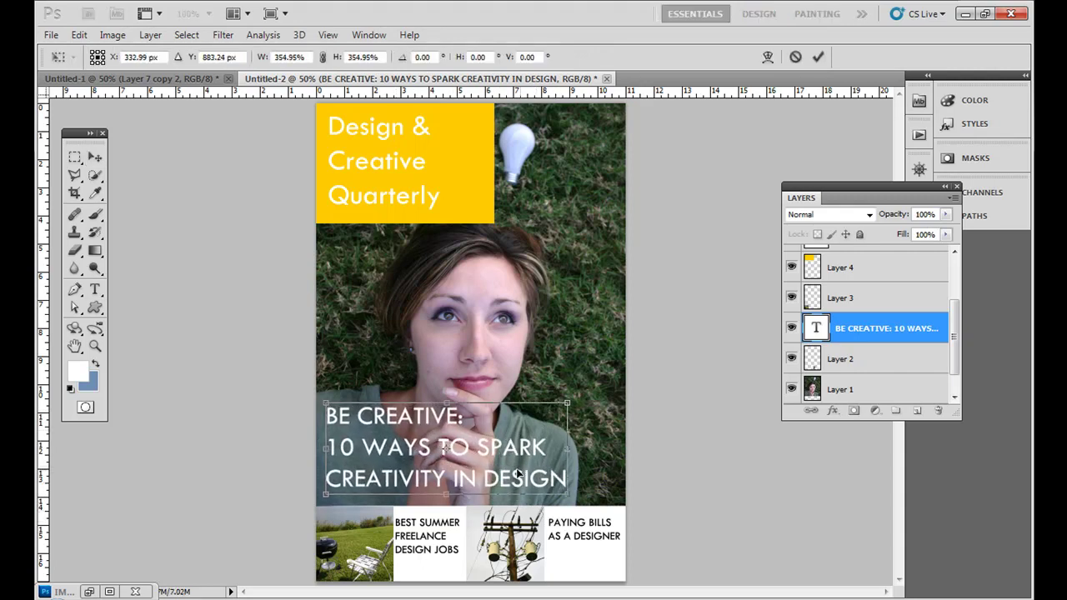
mouse_move(521, 473)
mouse_down()
mouse_move(505, 472)
mouse_move(517, 471)
mouse_up()
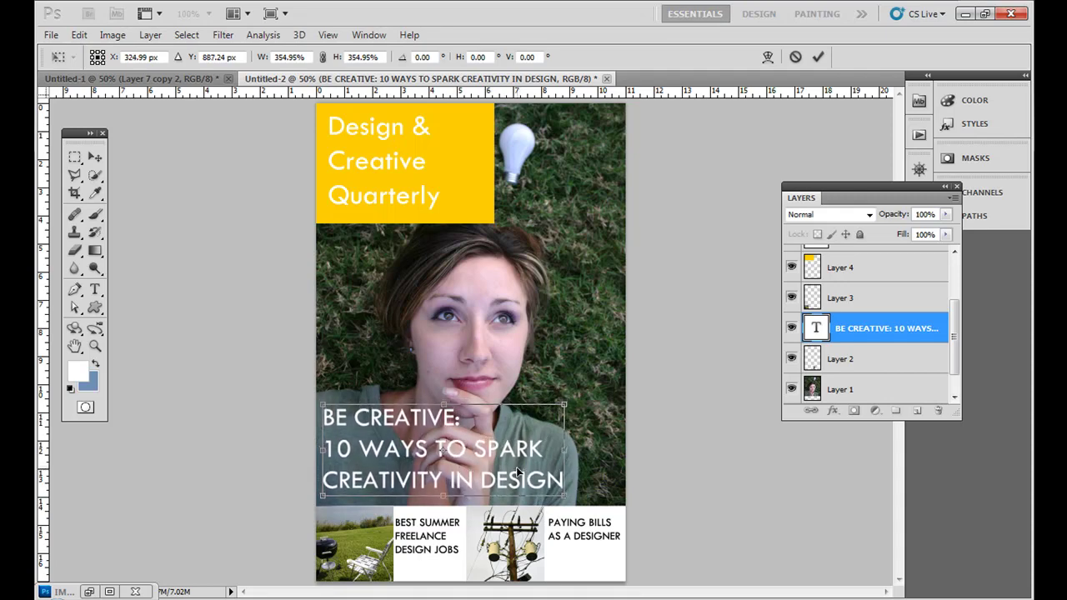
key(Return)
- Move the empty layer under the headline and fill the selection behind 'BE CREATIVE:' with #0066ff
click(73, 160)
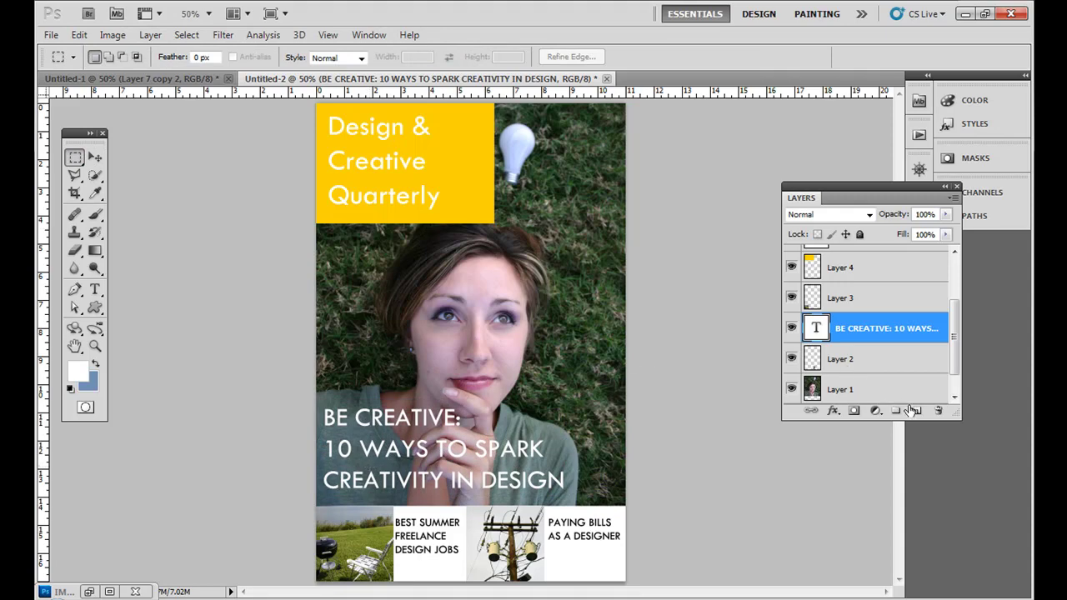
drag(869, 337, 869, 372)
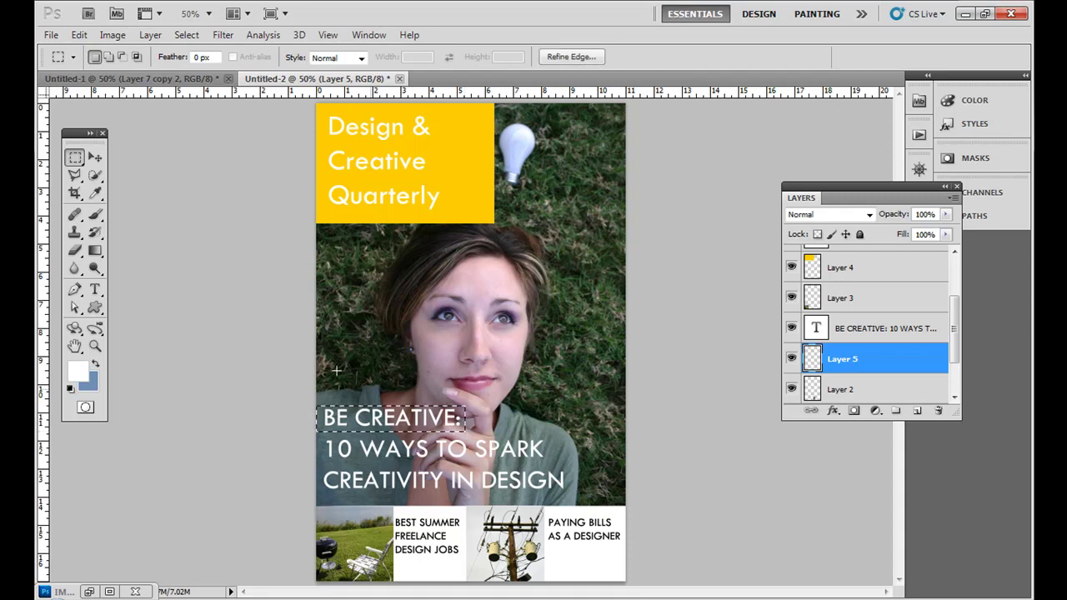
click(78, 372)
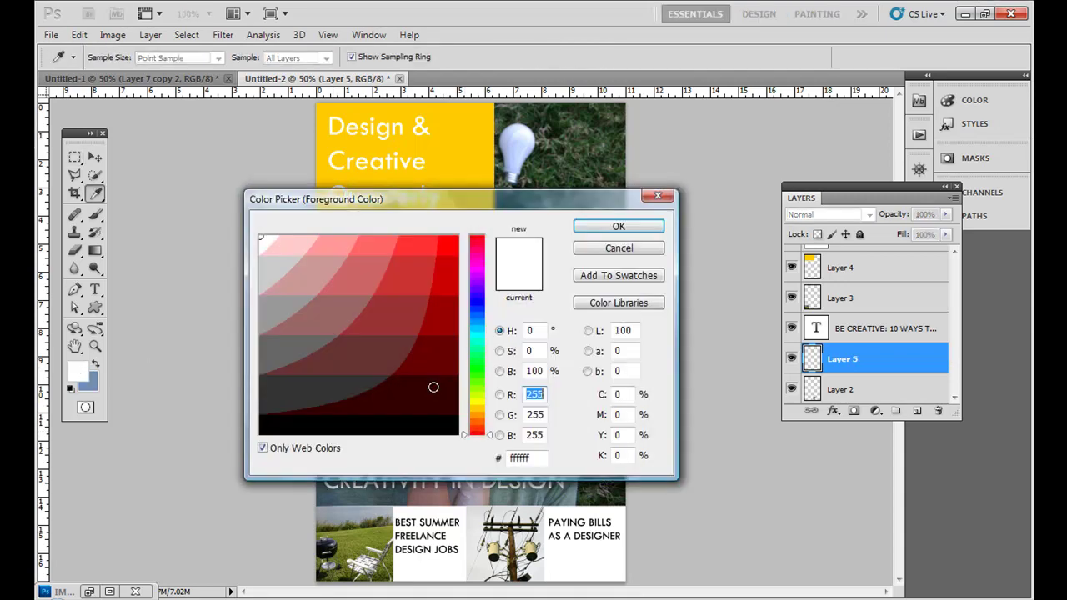
click(523, 457)
text(0066ff)
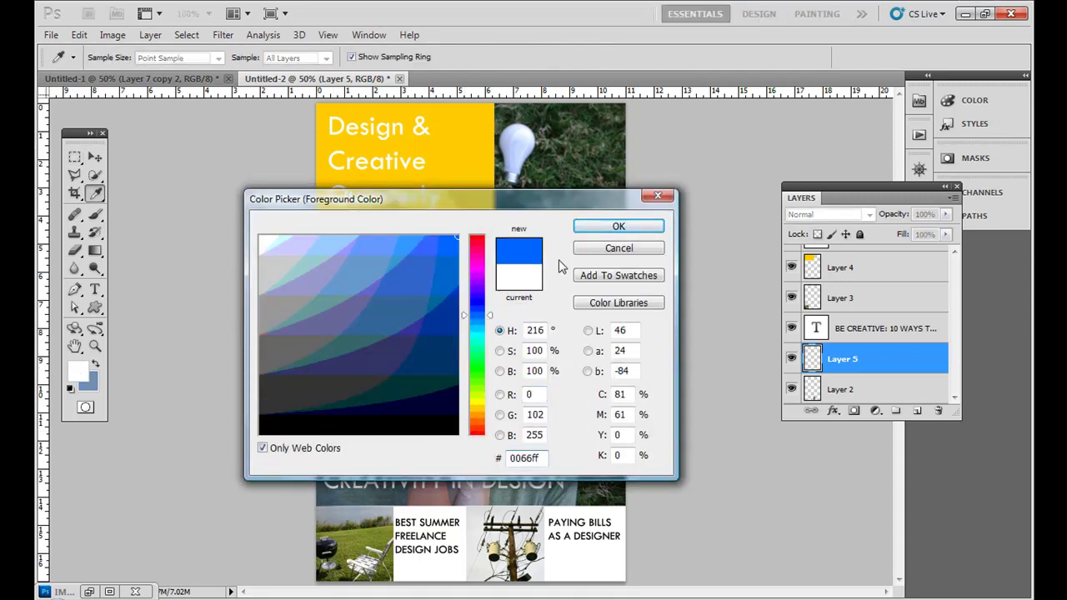
click(618, 226)
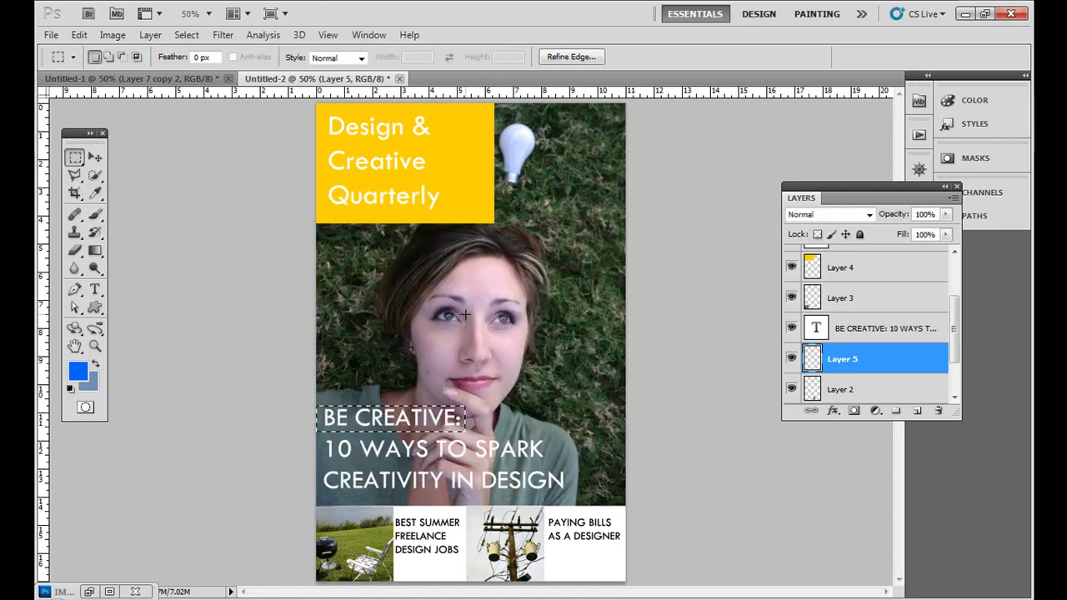
key(alt+BackSpace)
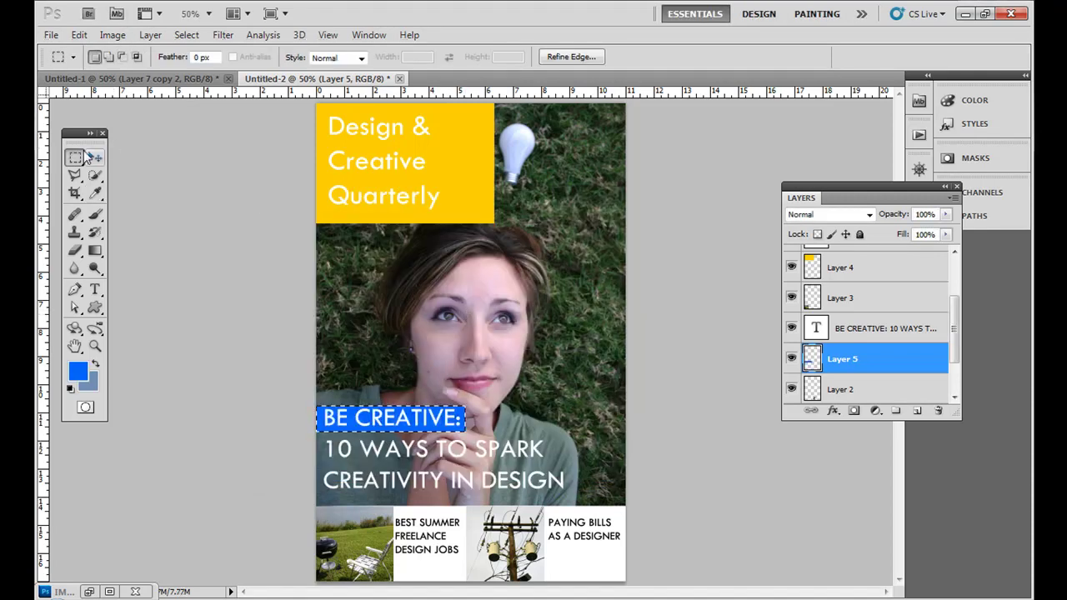
click(95, 156)
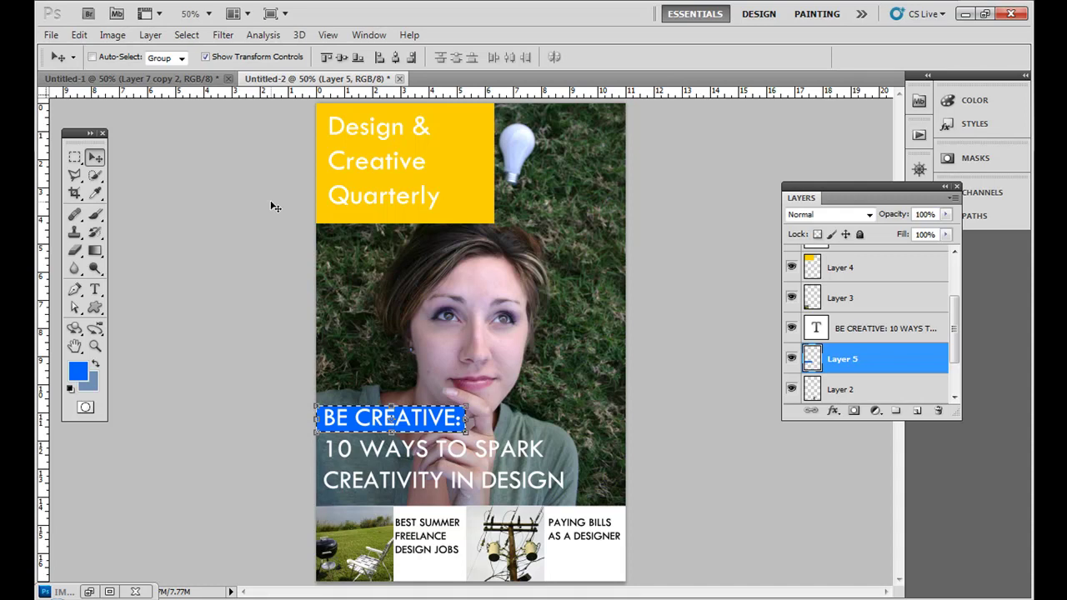
- Duplicate the blue bar, move it behind '10 WAYS TO SPARK' and widen it
key(ctrl+j)
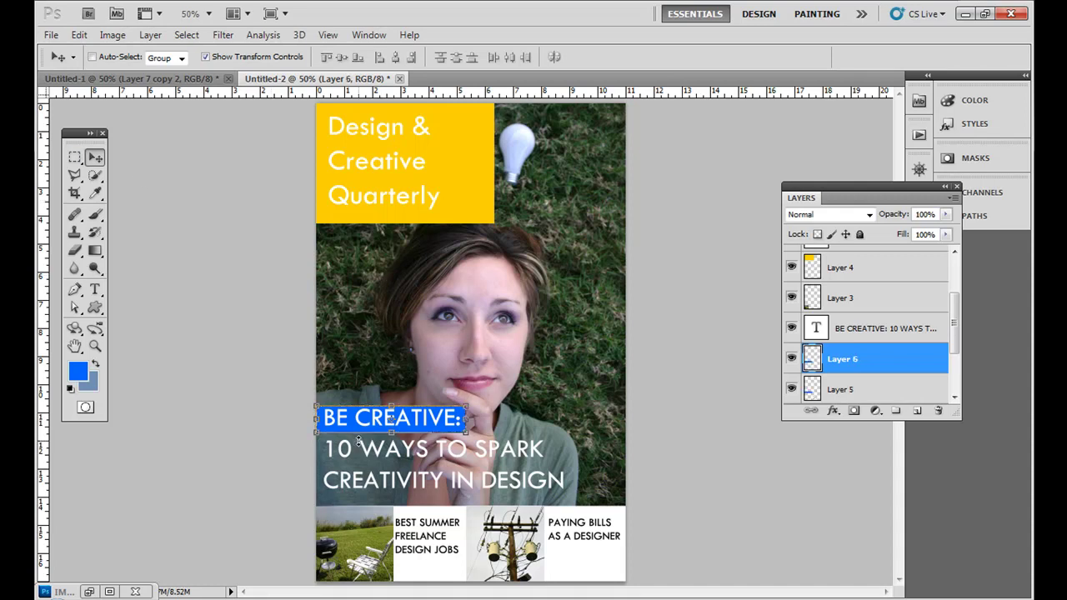
drag(360, 418, 359, 449)
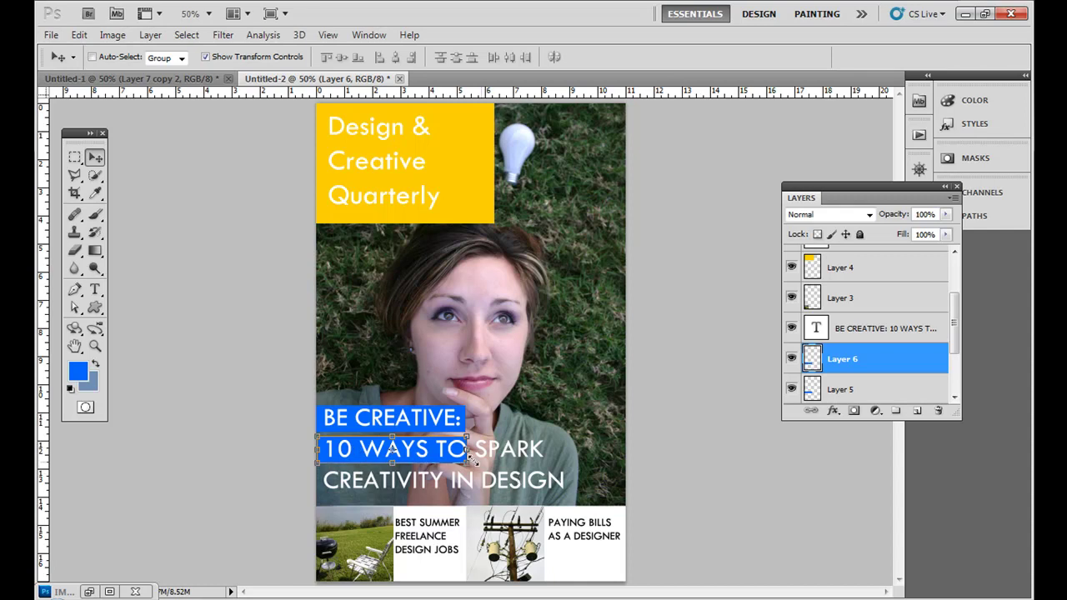
drag(468, 450, 548, 452)
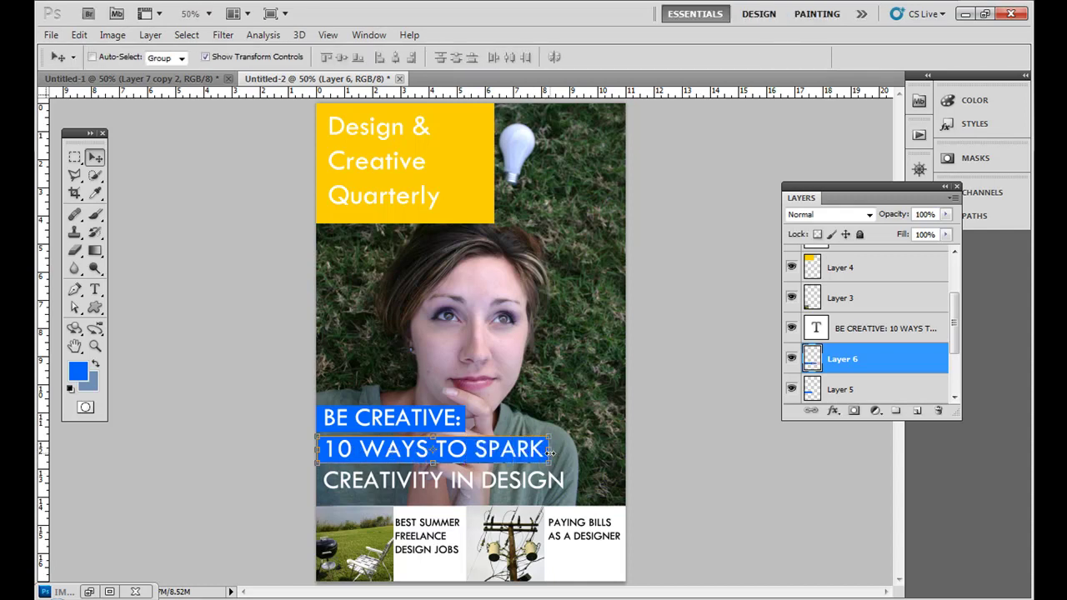
key(Return)
- Add a third blue bar widened to fit 'CREATIVITY IN DESIGN'
key(ctrl+j)
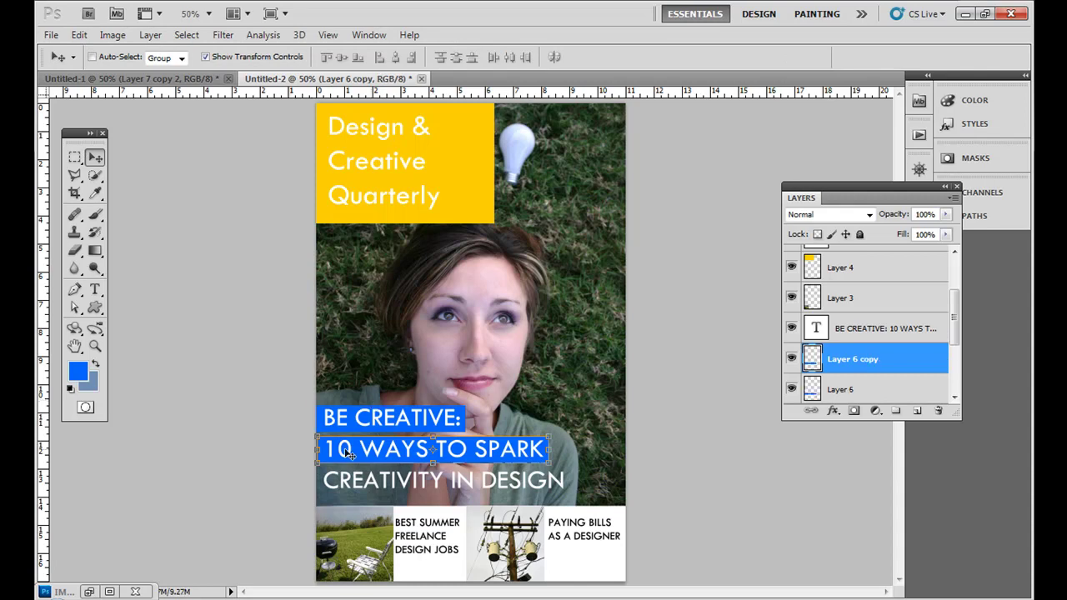
drag(375, 455, 368, 483)
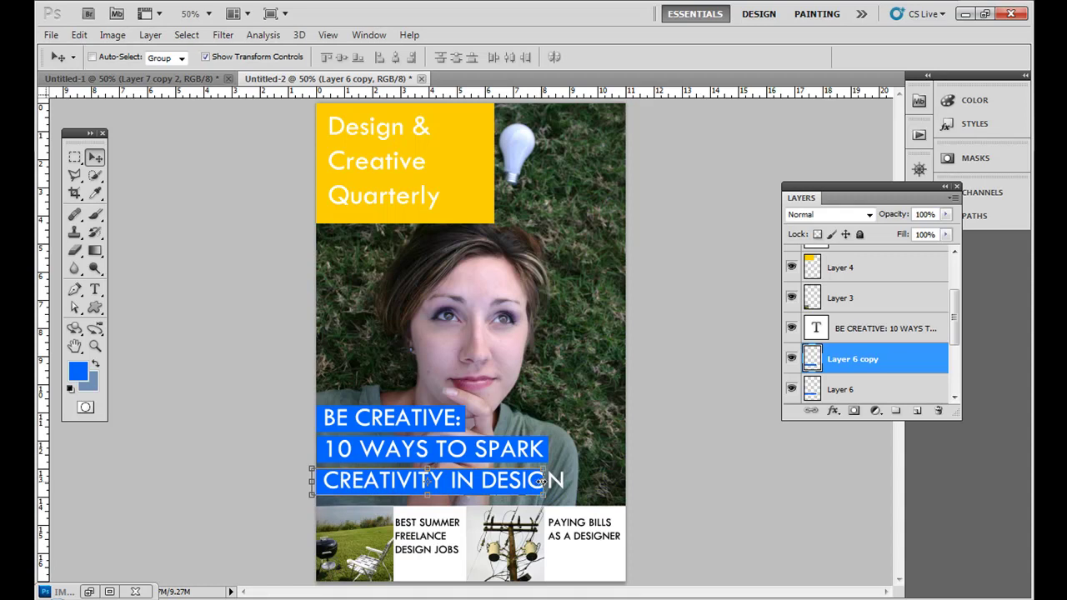
key(ctrl+t)
drag(546, 481, 567, 482)
key(Return)
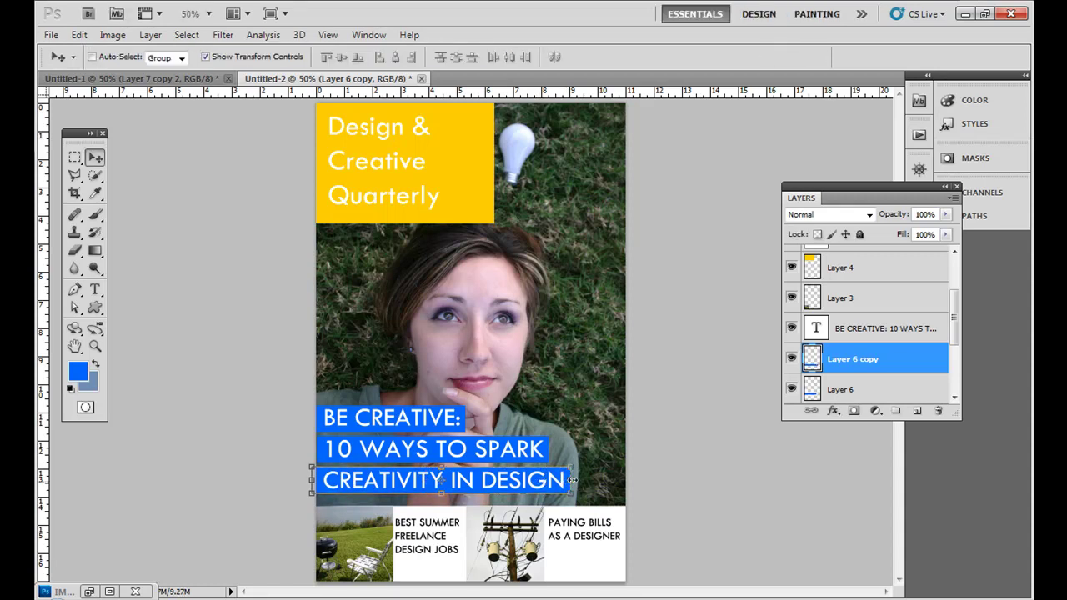
click(830, 389)
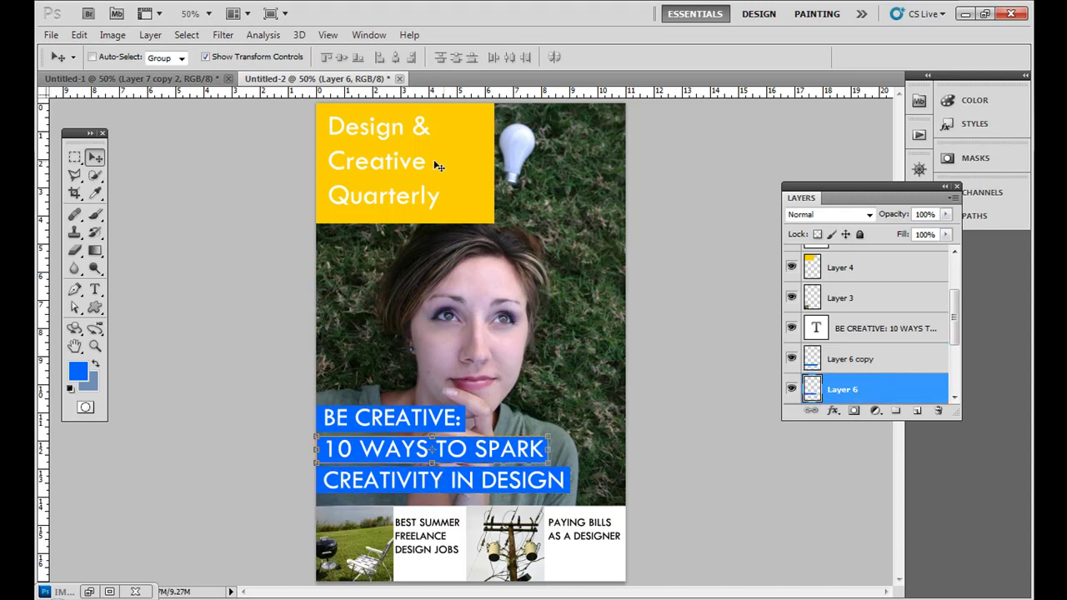
click(73, 157)
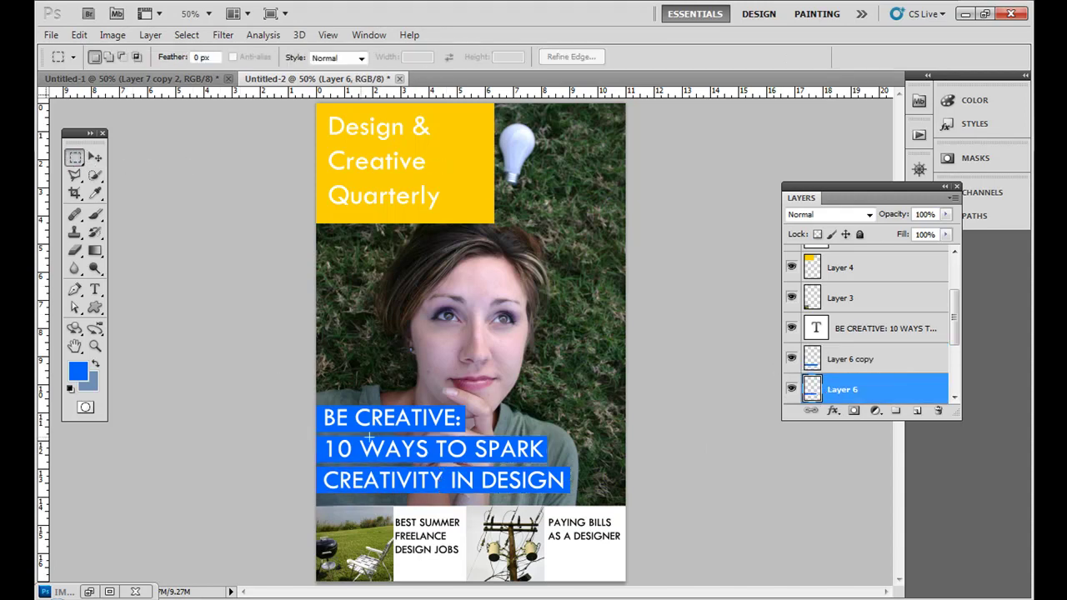
- Check the other cover for reference, then select Layer 4 holding the yellow title box
click(185, 80)
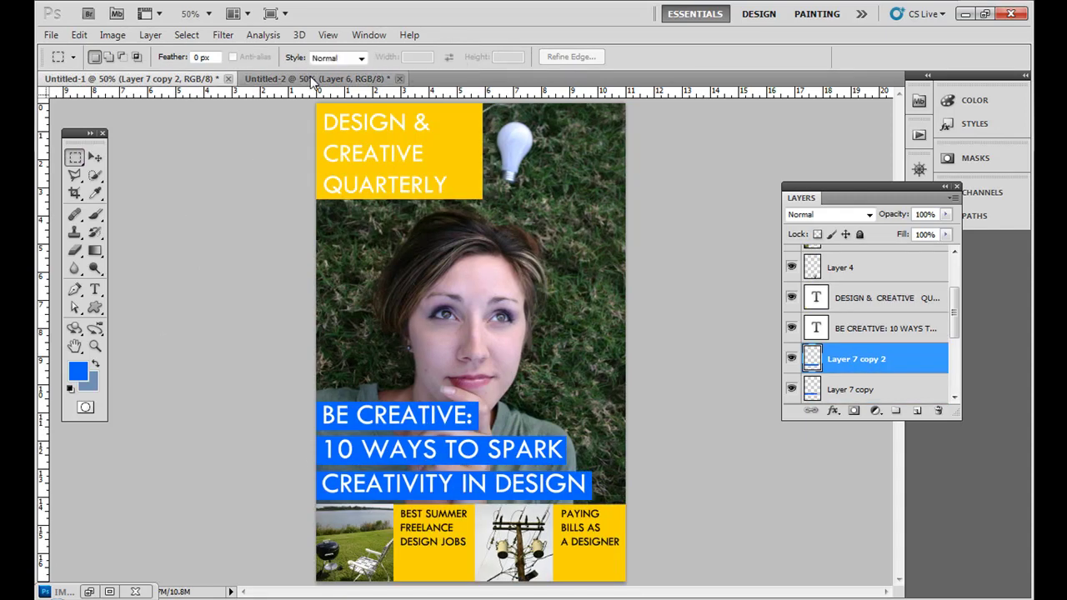
click(310, 79)
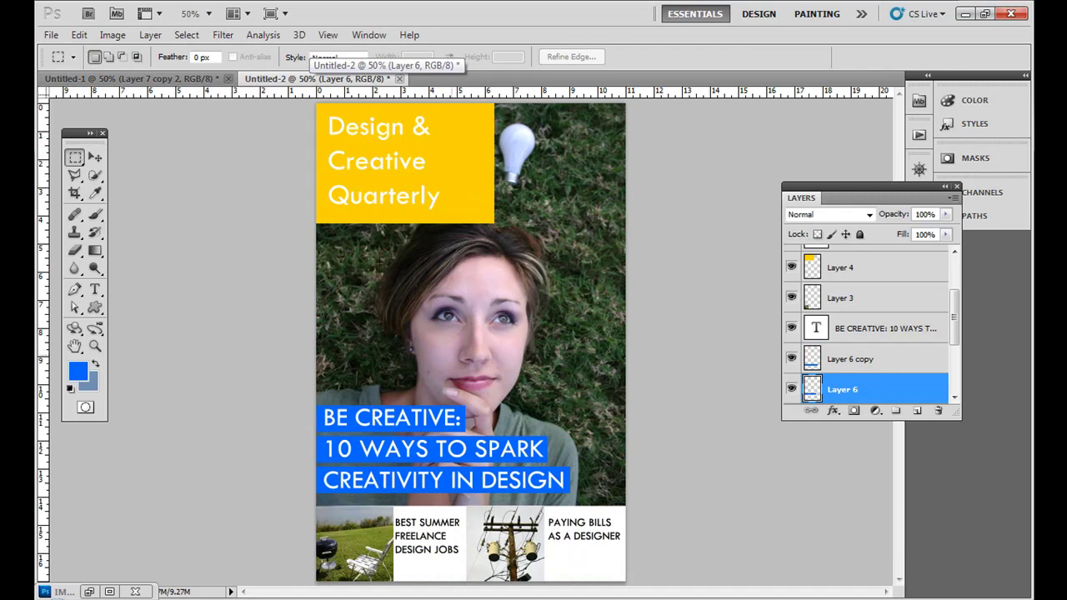
click(953, 371)
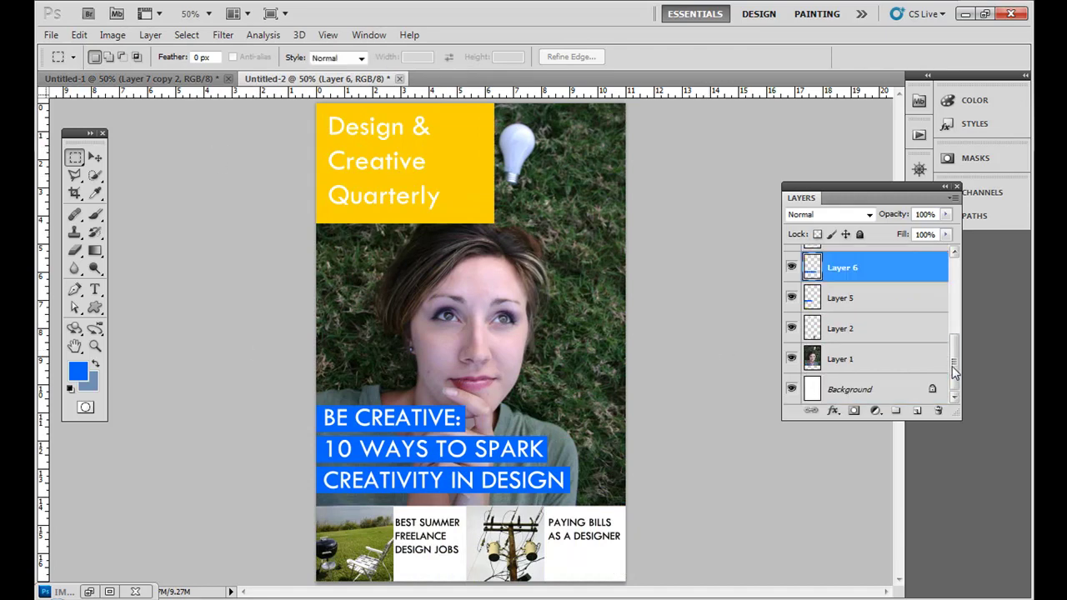
click(860, 394)
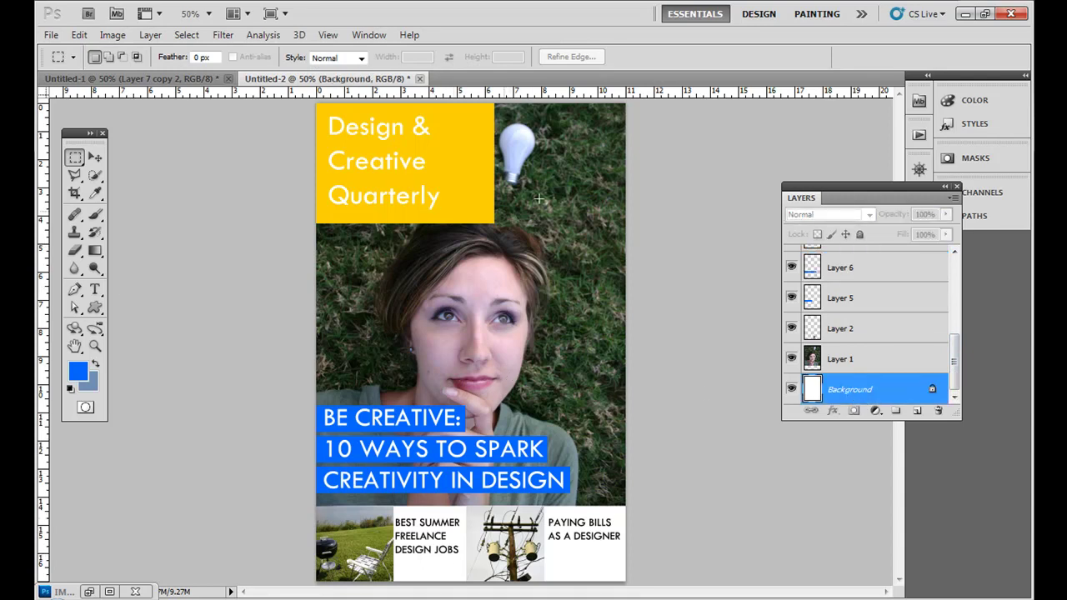
click(951, 277)
click(843, 357)
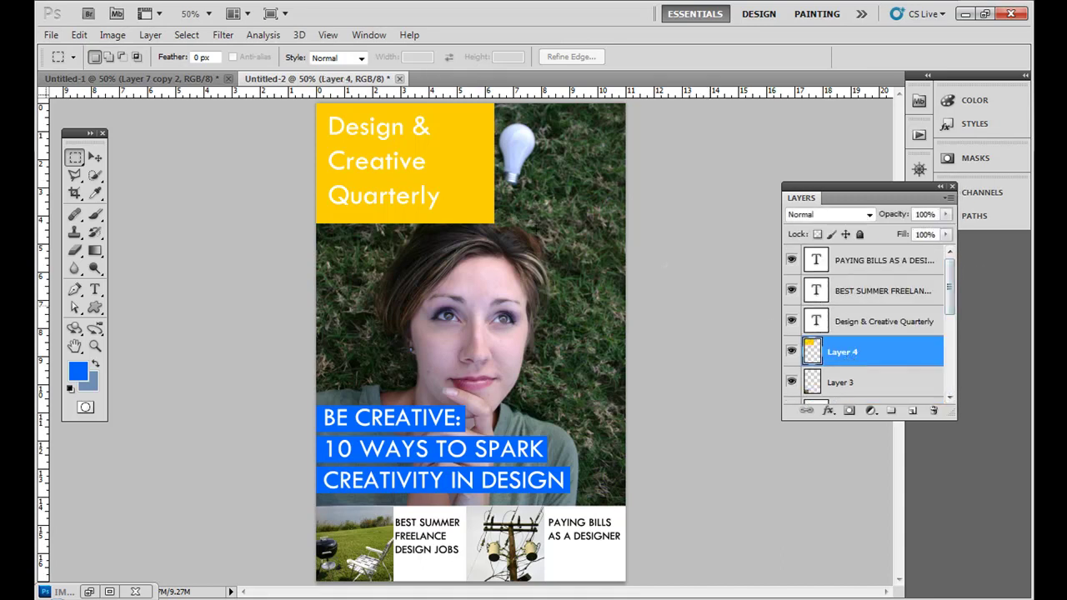
- Sample the title box's yellow and fill the Background layer with it
click(95, 193)
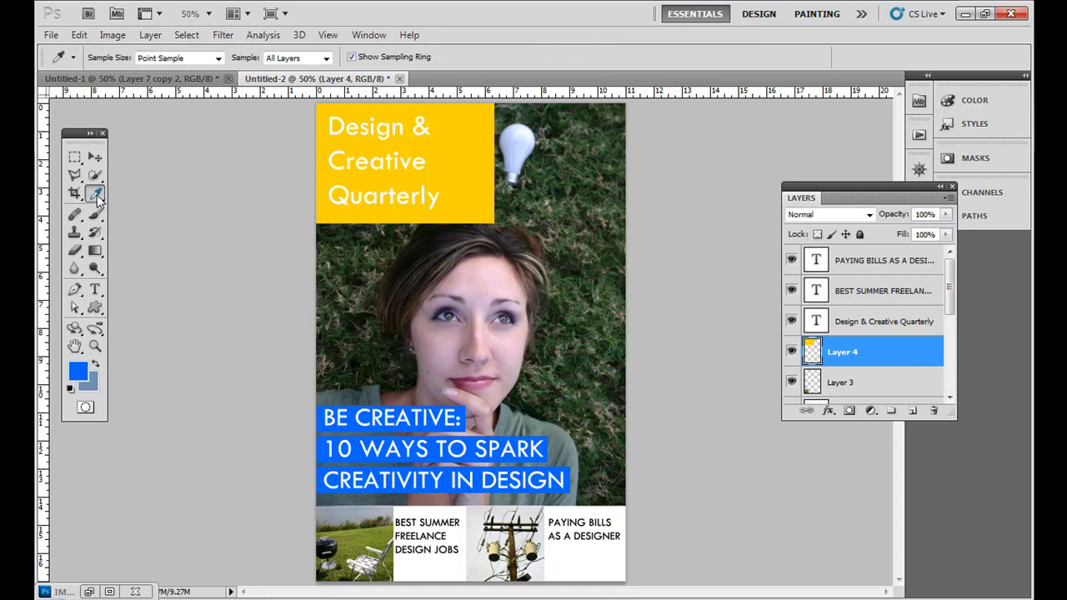
click(467, 171)
click(948, 385)
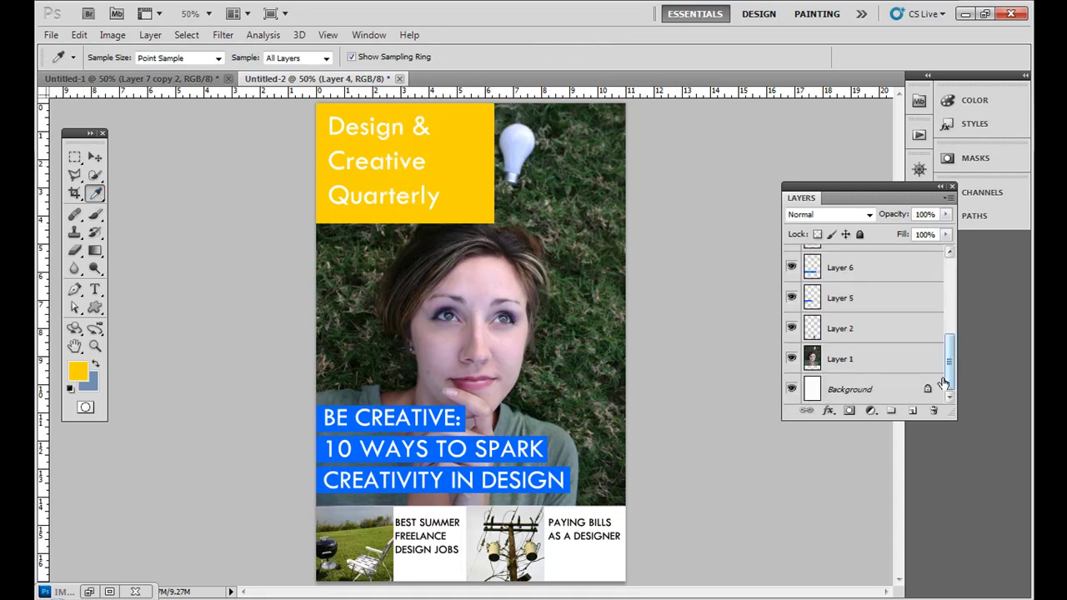
click(870, 392)
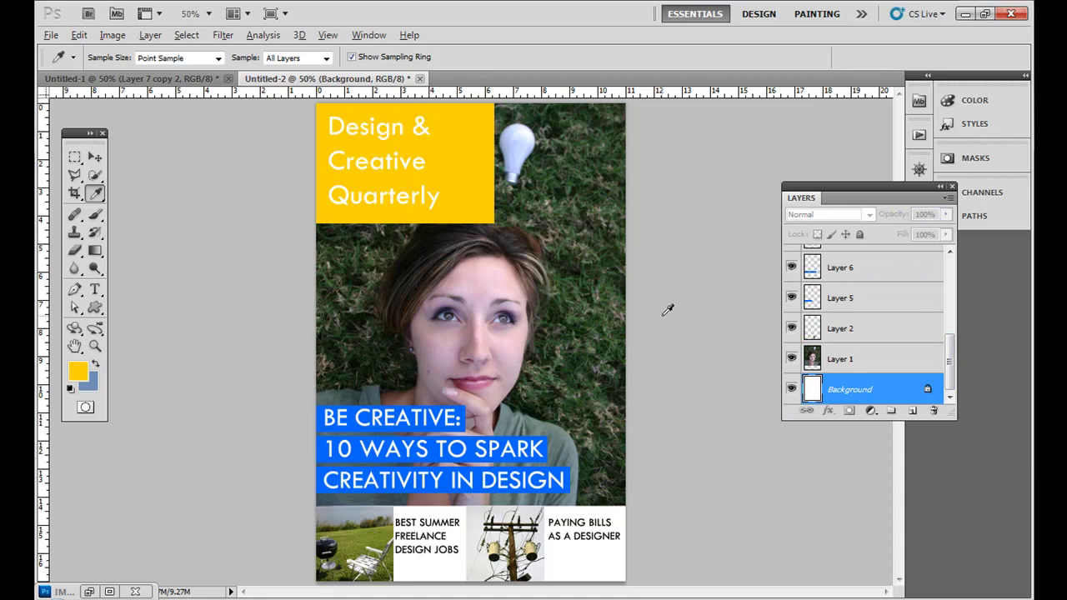
key(alt+BackSpace)
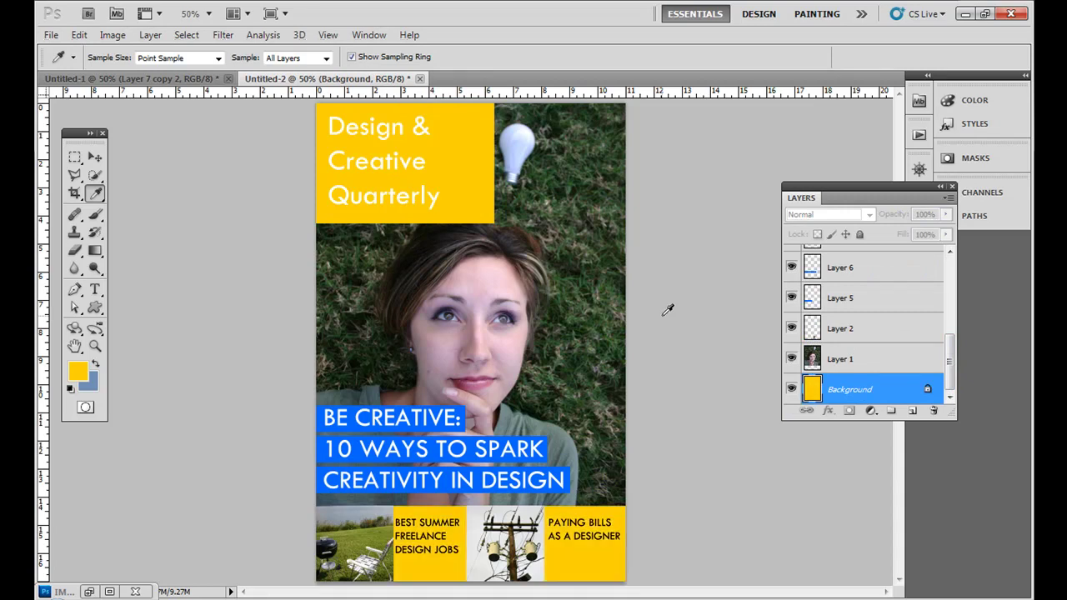